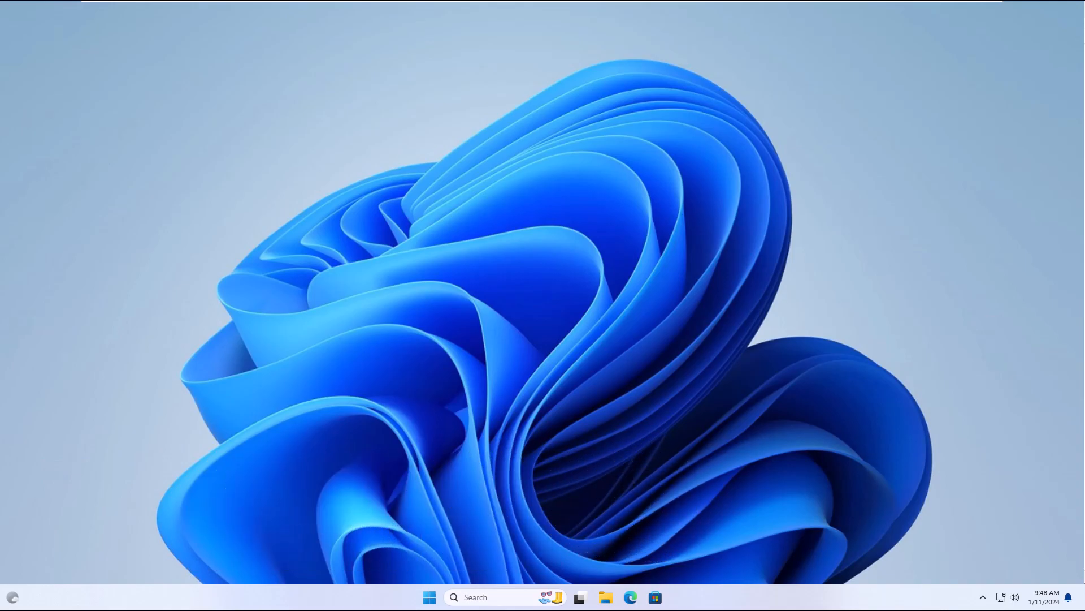
# Step: Open the %temp% folder, delete everything in it and close the folder window
pyautogui.click(496, 598)
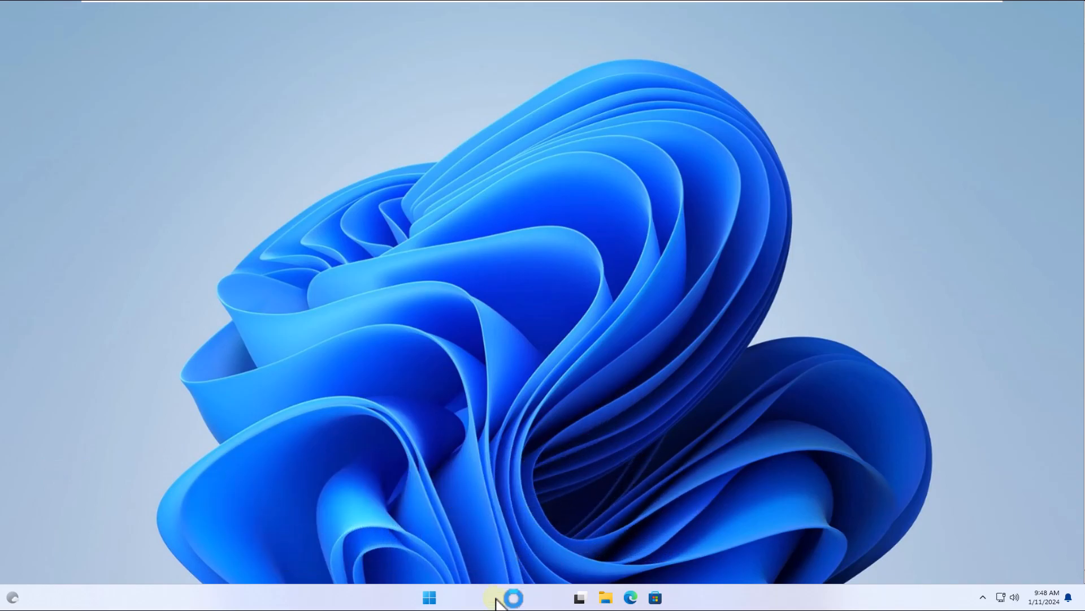
pyautogui.write('%temp%')
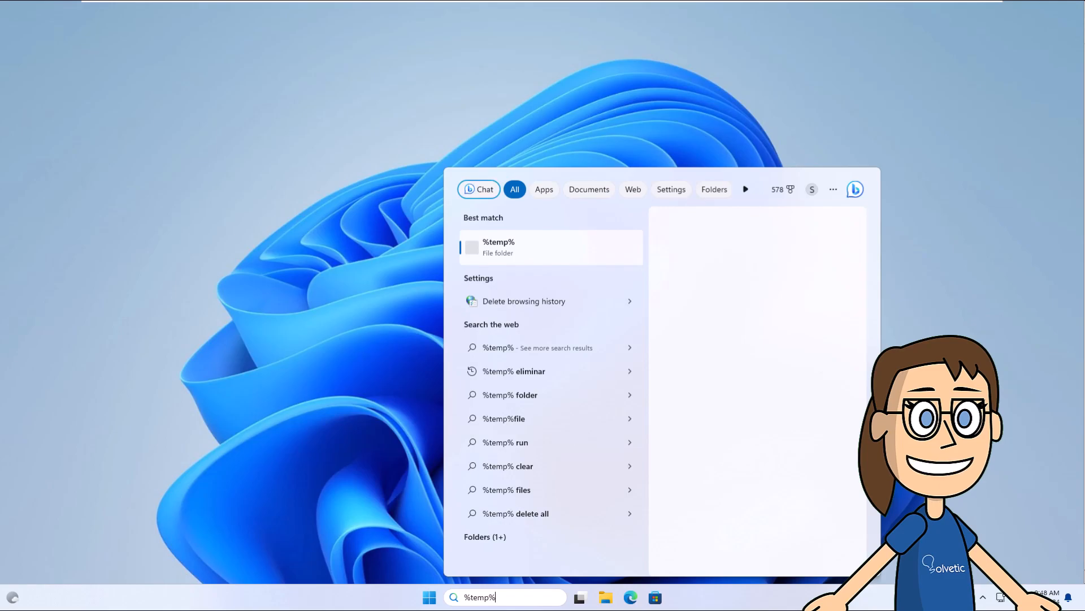
pyautogui.click(579, 247)
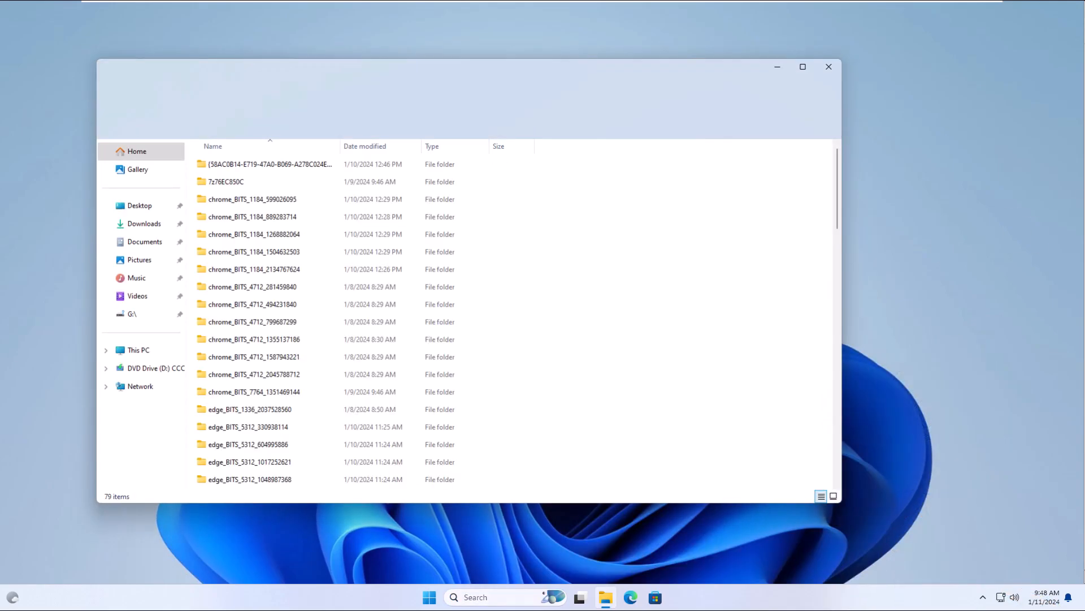
pyautogui.hotkey('ctrl', 'a')
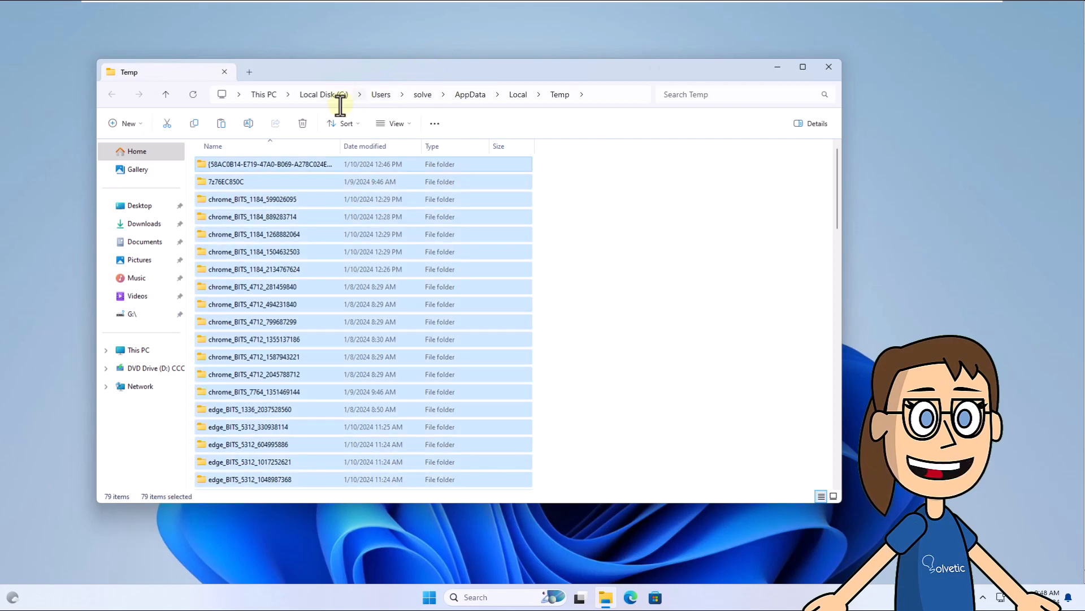
pyautogui.click(304, 124)
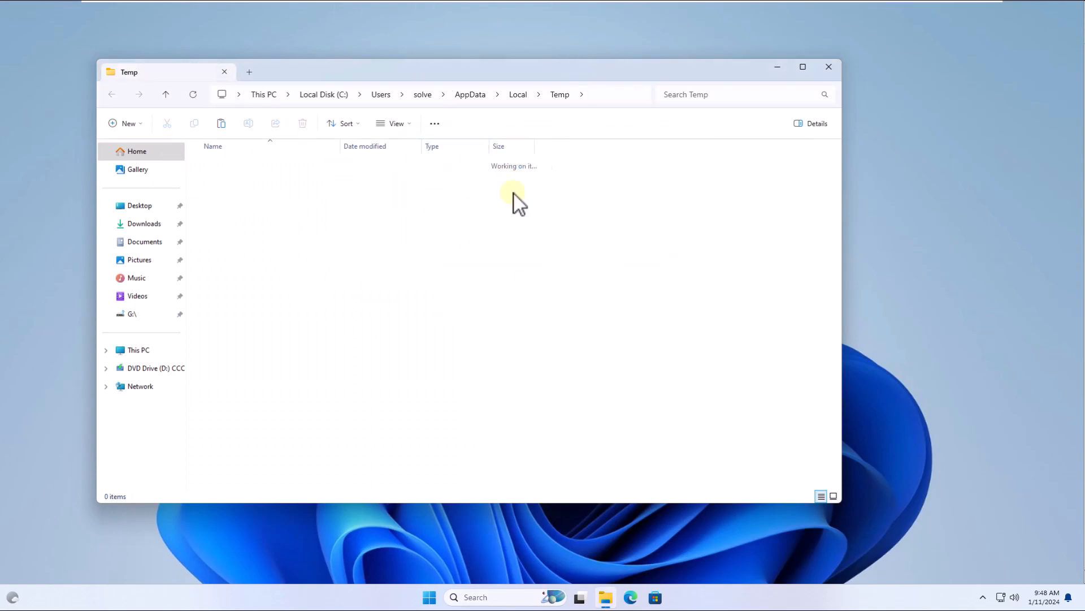
pyautogui.click(829, 68)
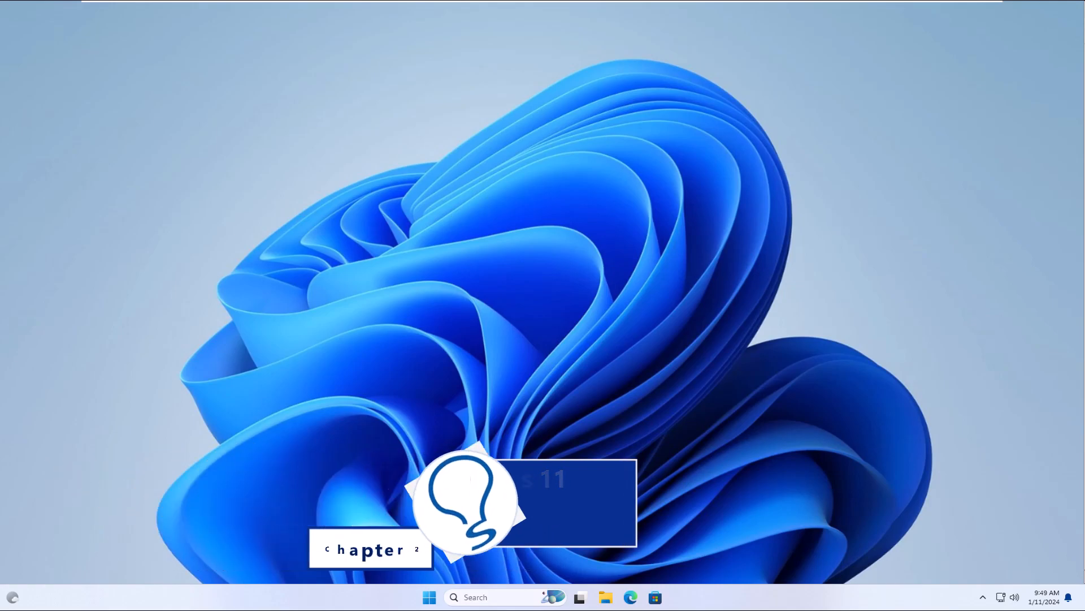
# Step: Open the Recycle Bin in File Explorer
pyautogui.click(605, 597)
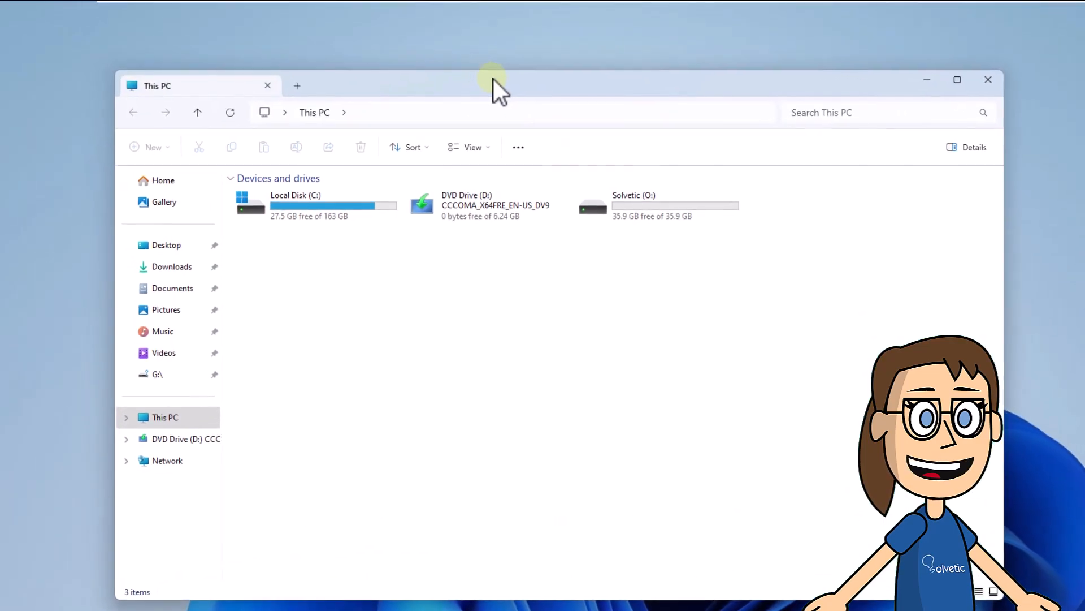
pyautogui.click(487, 113)
pyautogui.write('reci')
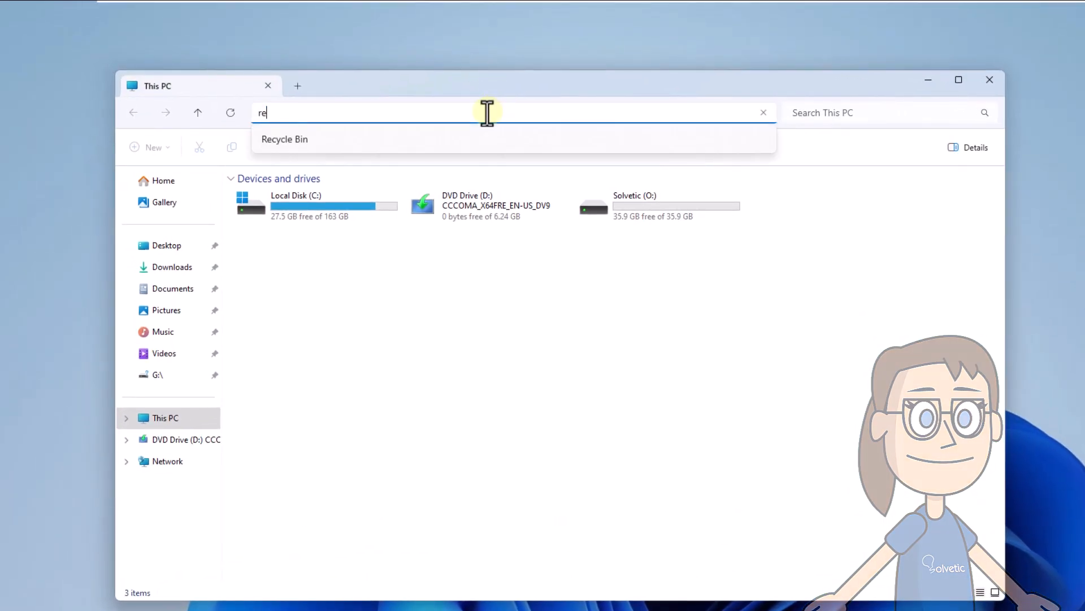
pyautogui.click(445, 140)
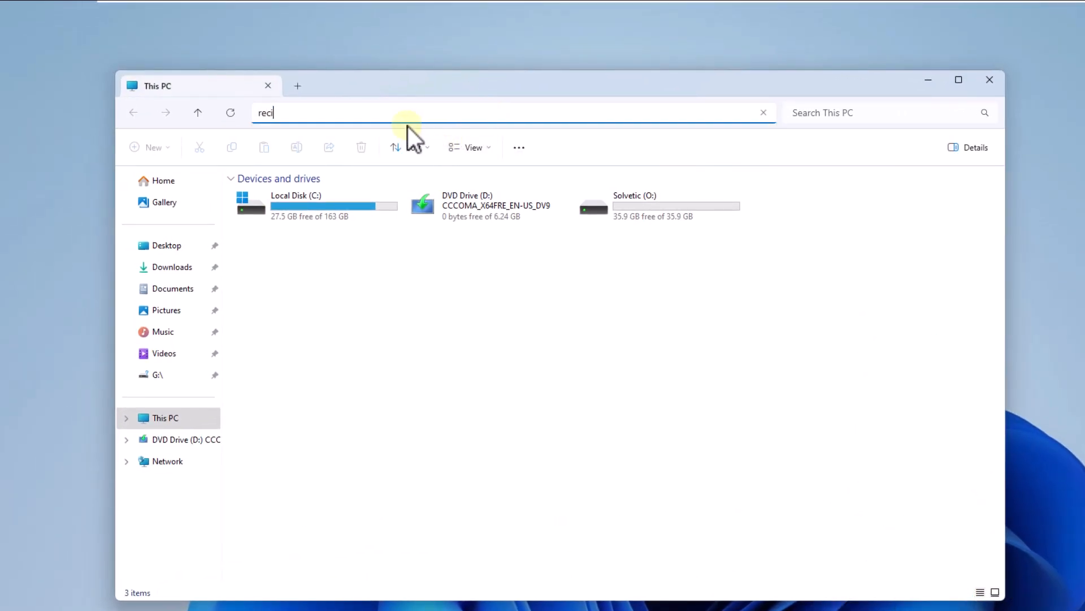
pyautogui.write('c')
pyautogui.press('BackSpace')
pyautogui.press('BackSpace')
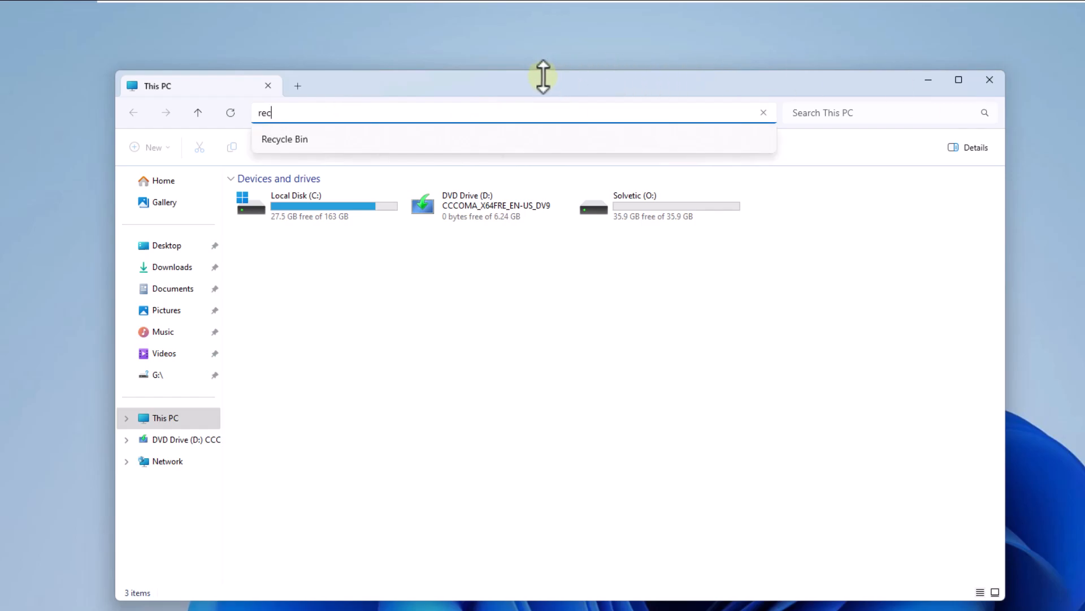
pyautogui.click(510, 142)
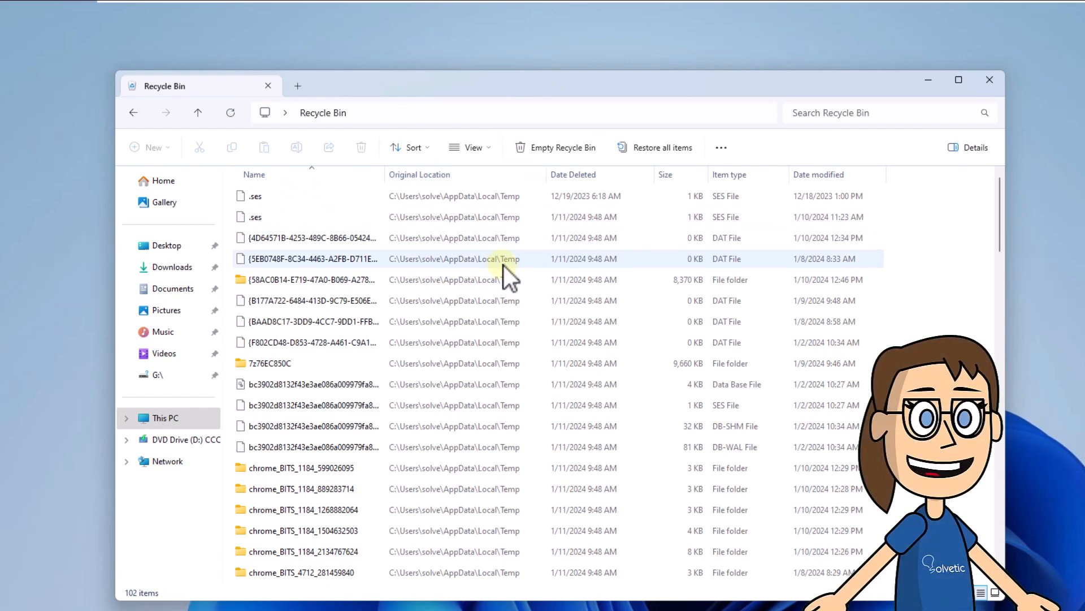
# Step: Empty the Recycle Bin, permanently deleting all items, and close its window
pyautogui.click(568, 147)
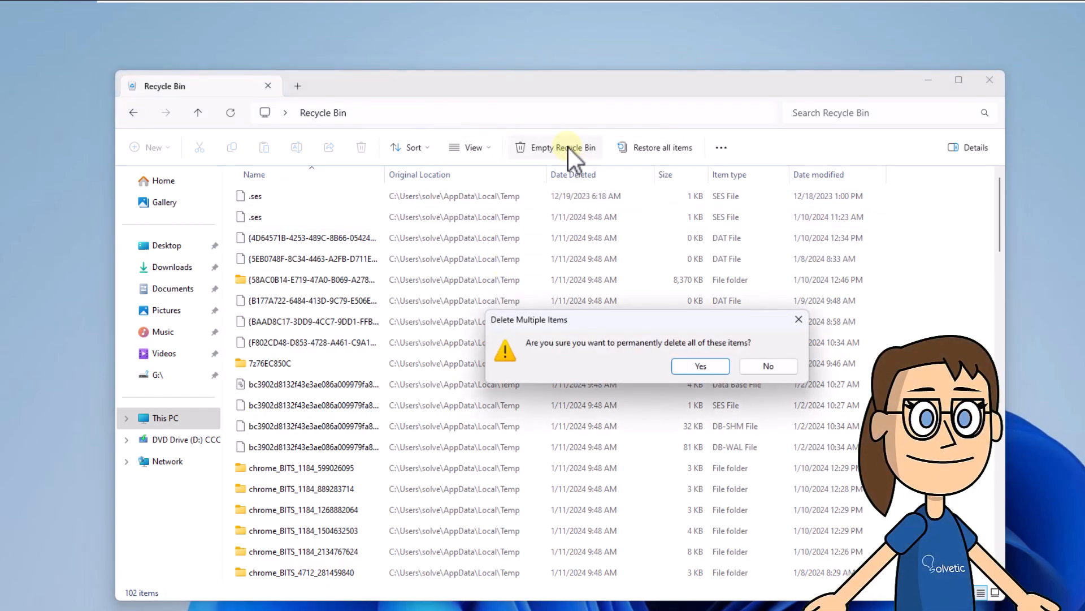
pyautogui.click(706, 365)
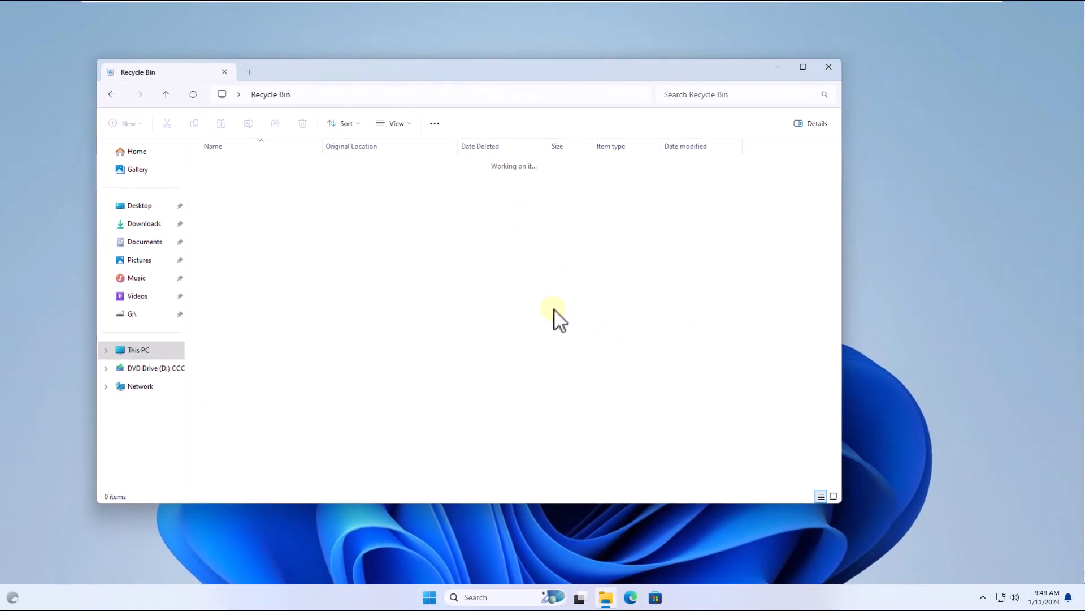
pyautogui.click(829, 67)
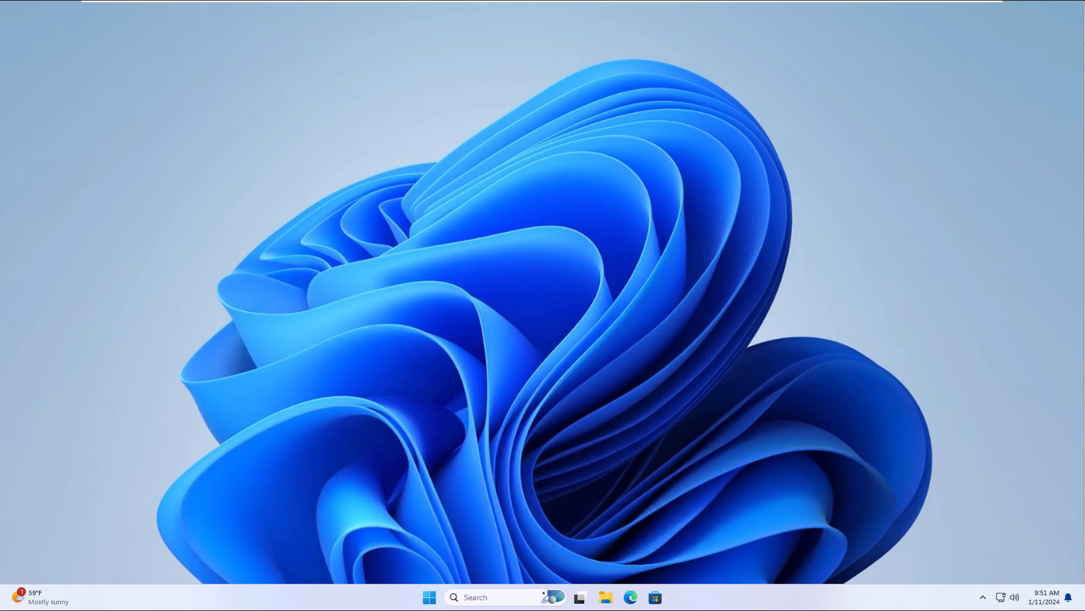
# Step: Open the list of installed apps in Windows Settings
pyautogui.click(430, 597)
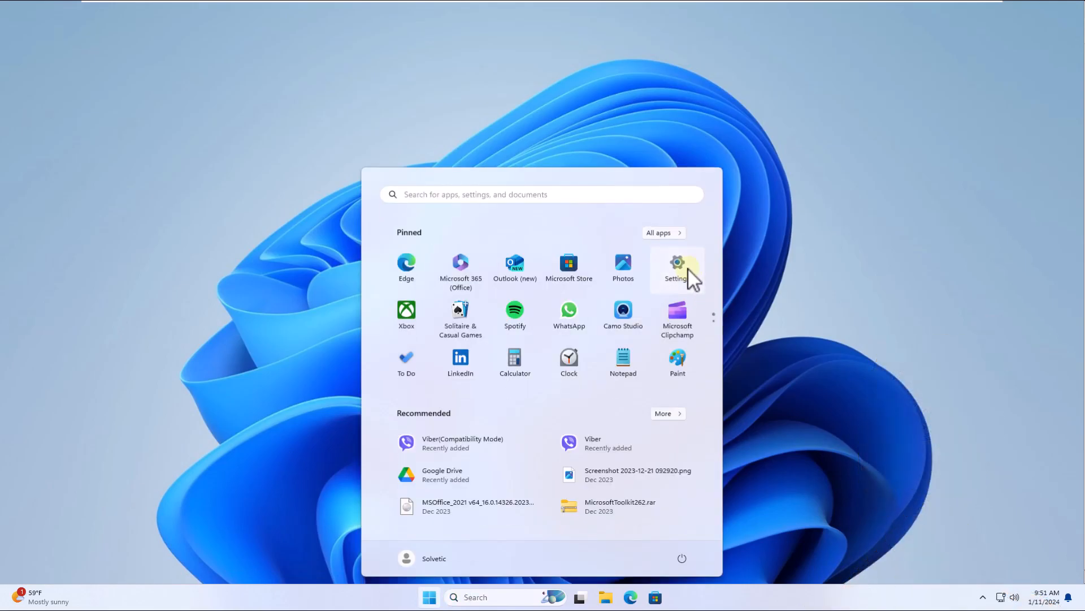
pyautogui.press('super+i')
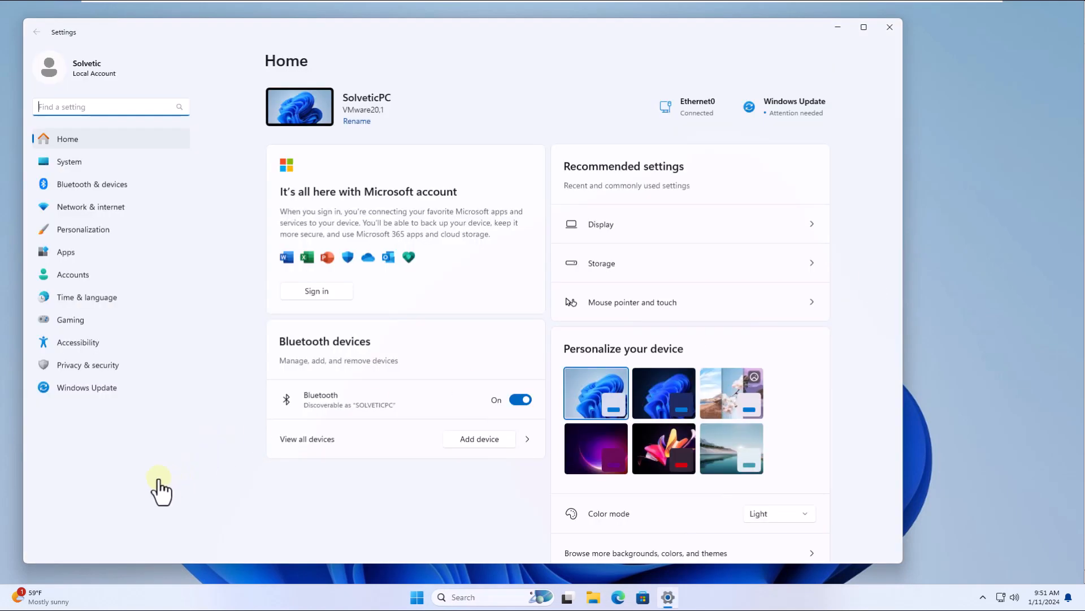
pyautogui.click(138, 251)
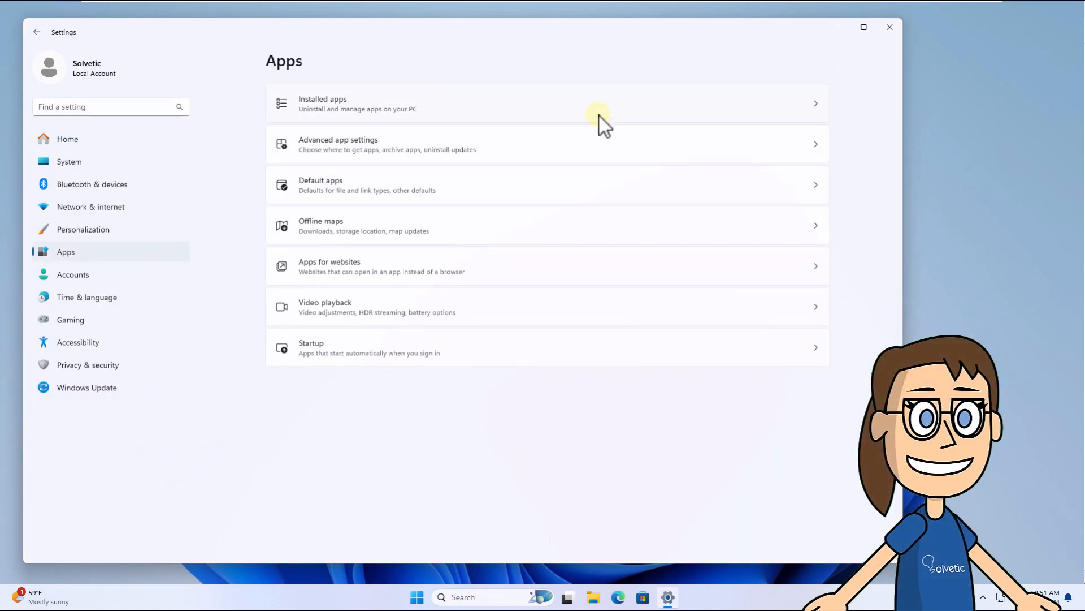
pyautogui.click(629, 106)
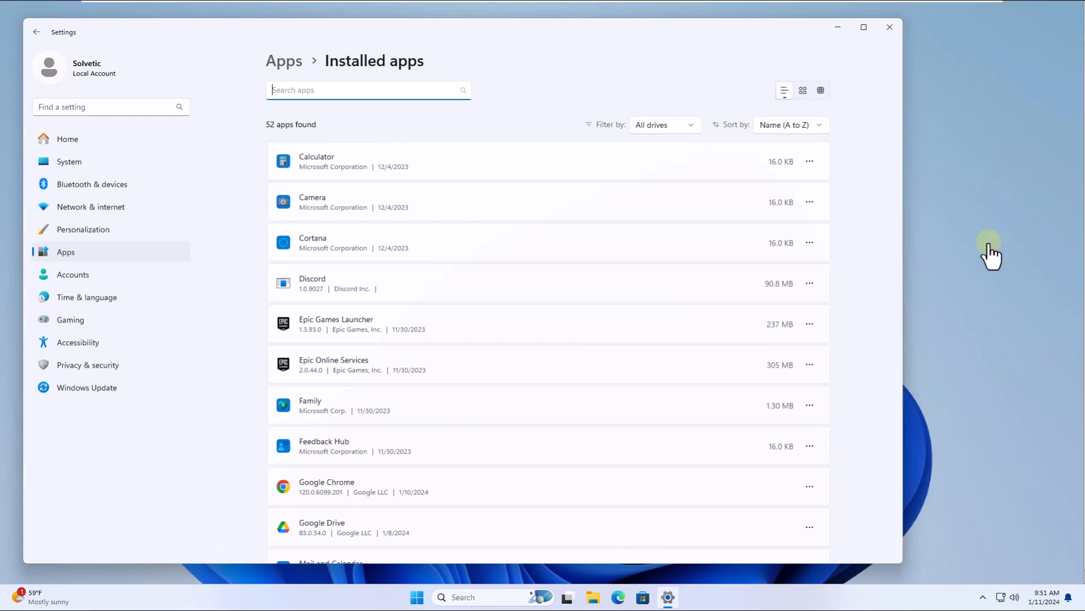
# Step: Start uninstalling Notepad++ (64-bit x64) from the installed apps list
pyautogui.scroll(-15, 836, 318)
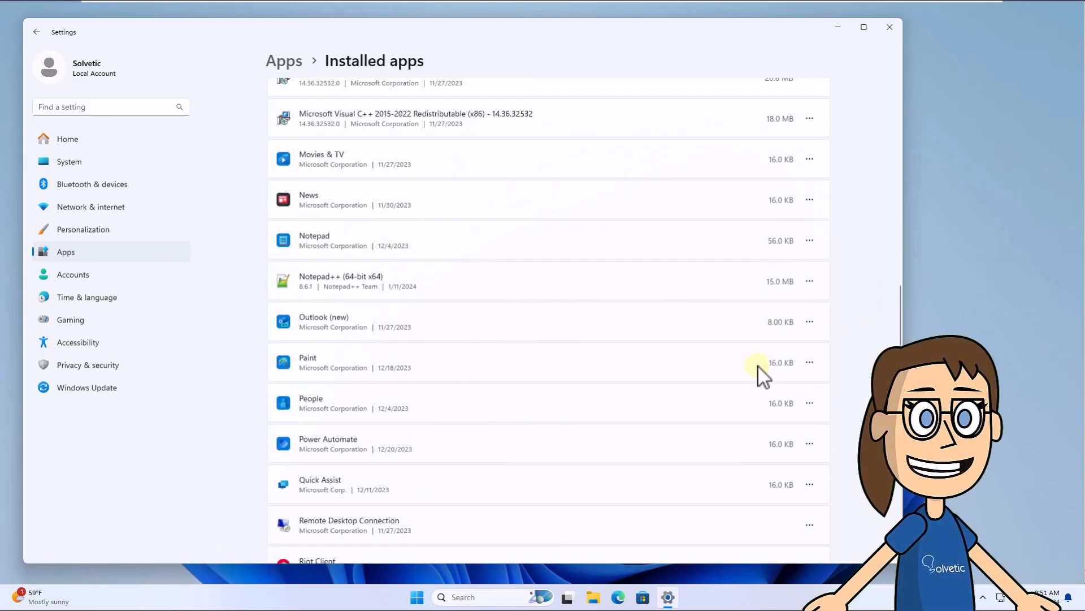
pyautogui.scroll(-3, 622, 237)
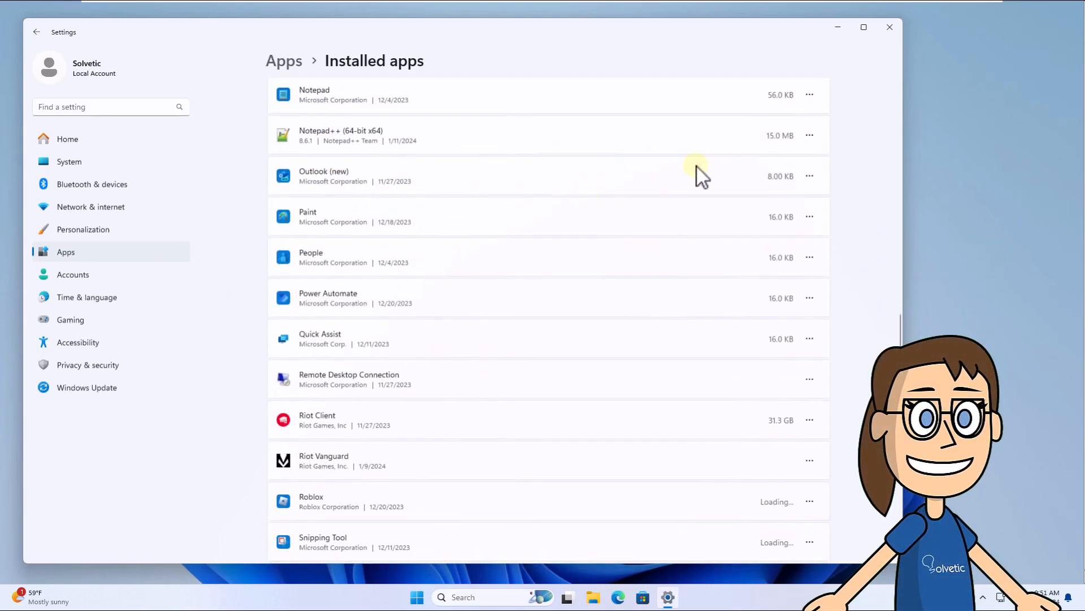
pyautogui.click(812, 139)
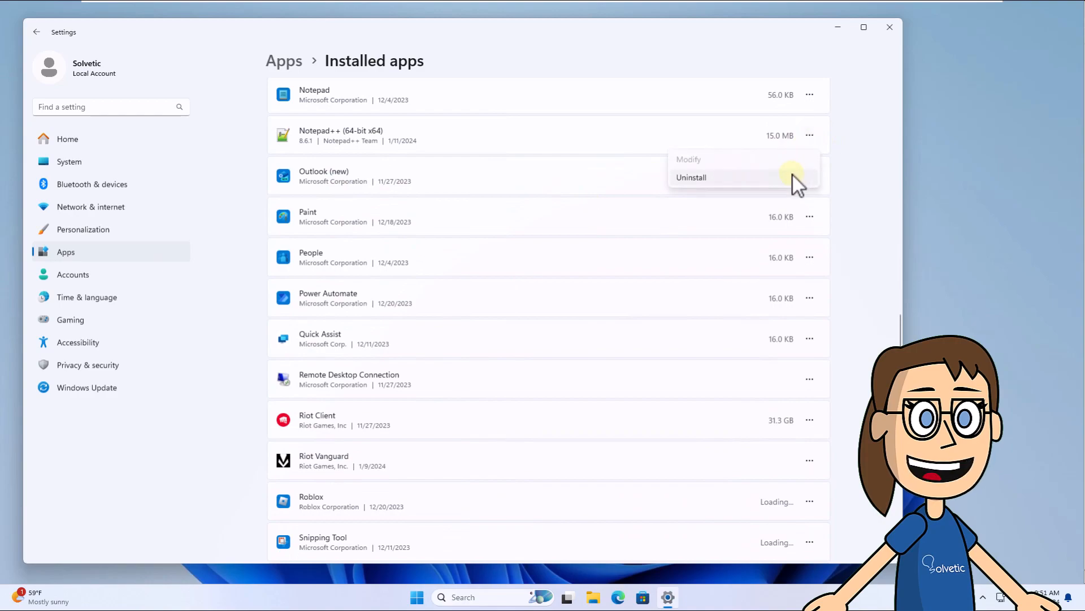
pyautogui.click(792, 176)
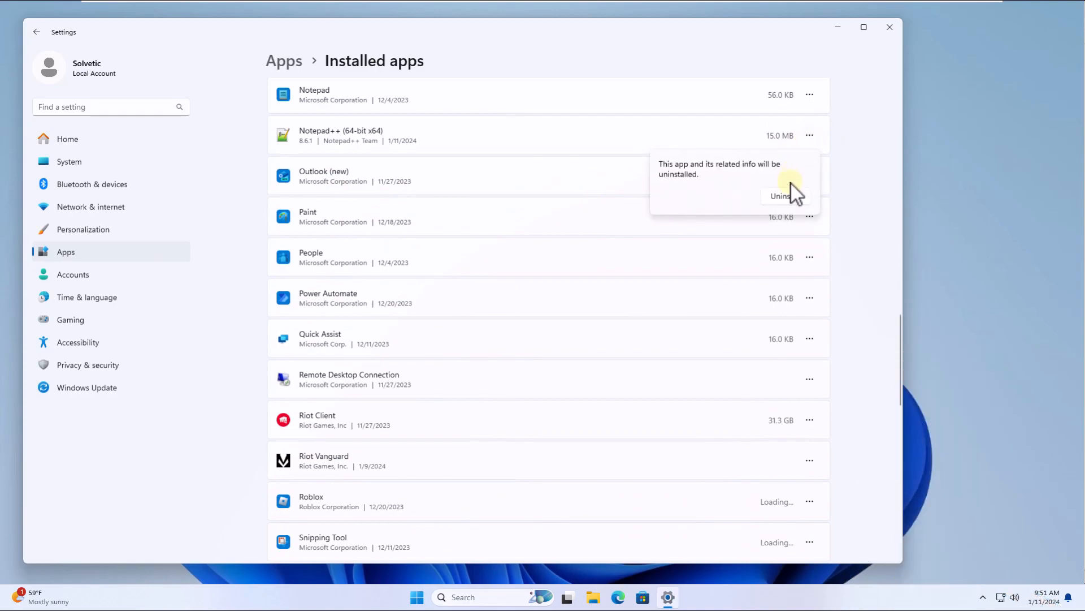
pyautogui.click(786, 196)
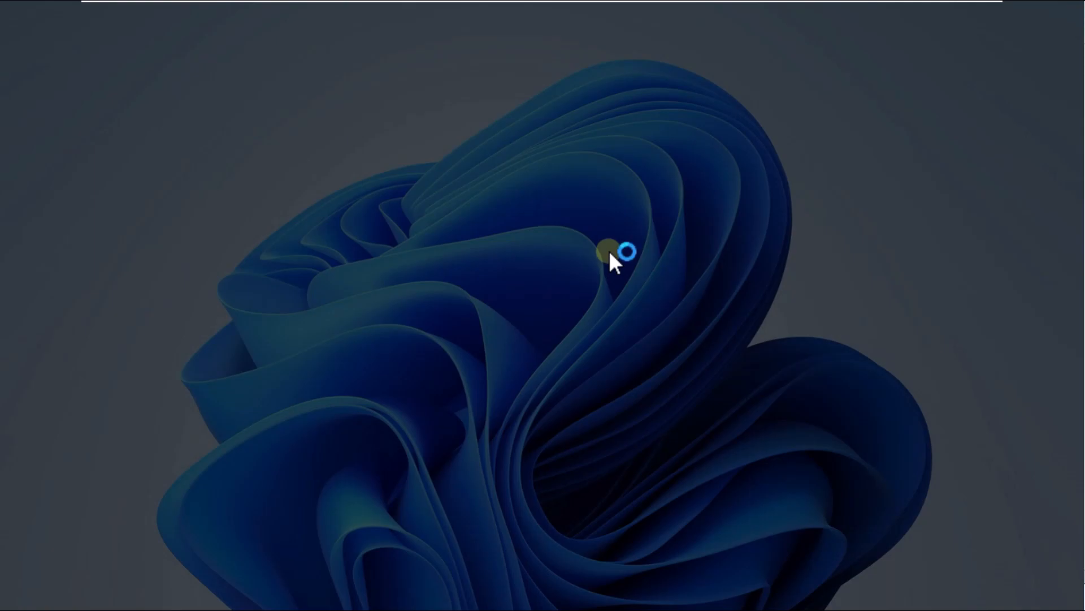
# Step: Allow and complete the Notepad++ v8.6.1 uninstallation without keeping custom settings, and close the uninstaller and Settings
pyautogui.click(494, 389)
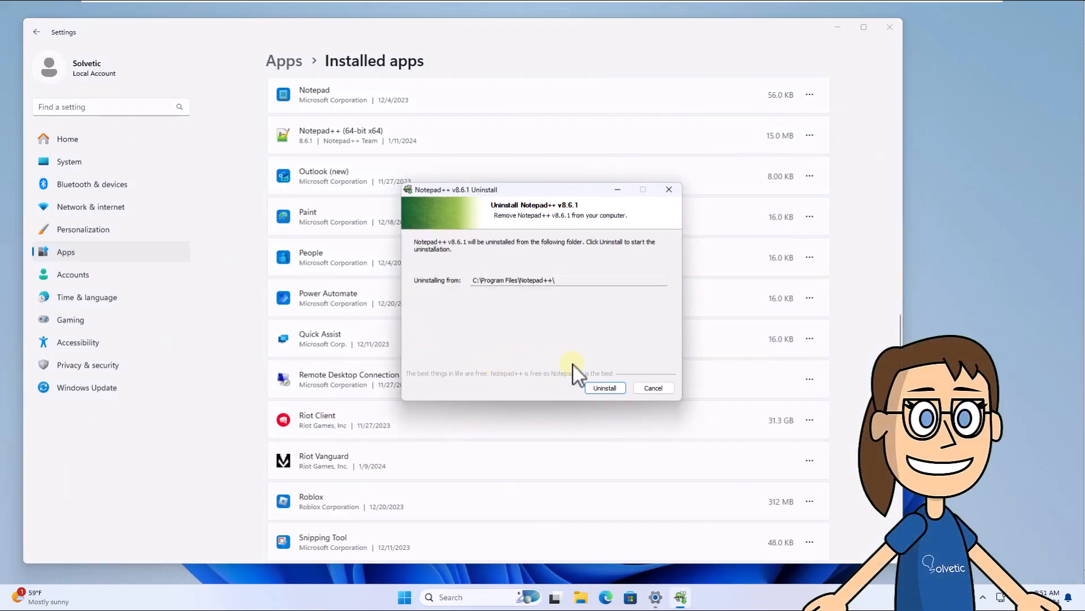
pyautogui.click(611, 389)
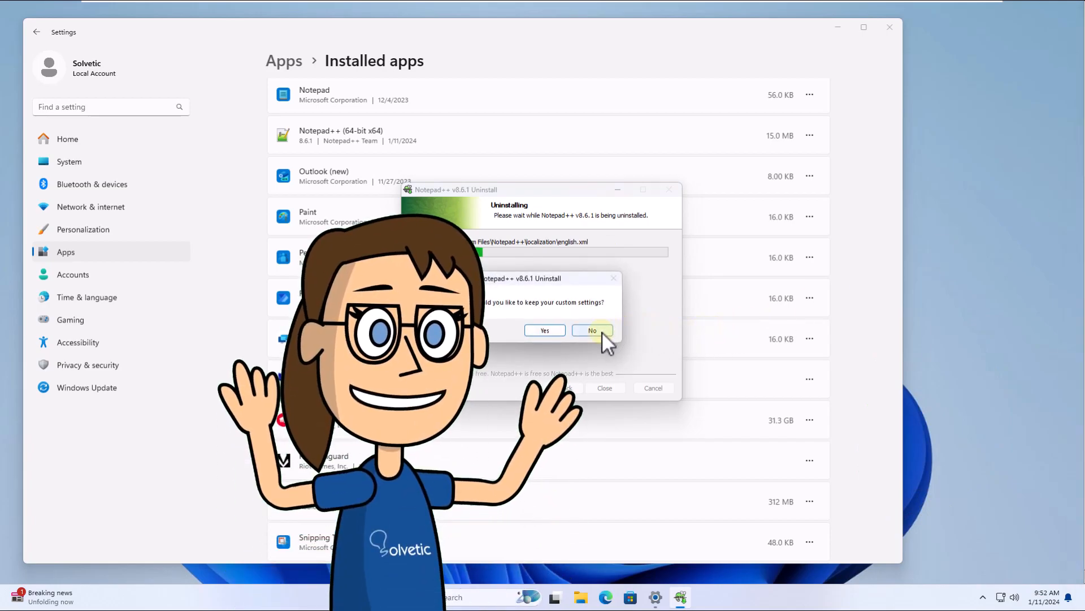
pyautogui.click(602, 330)
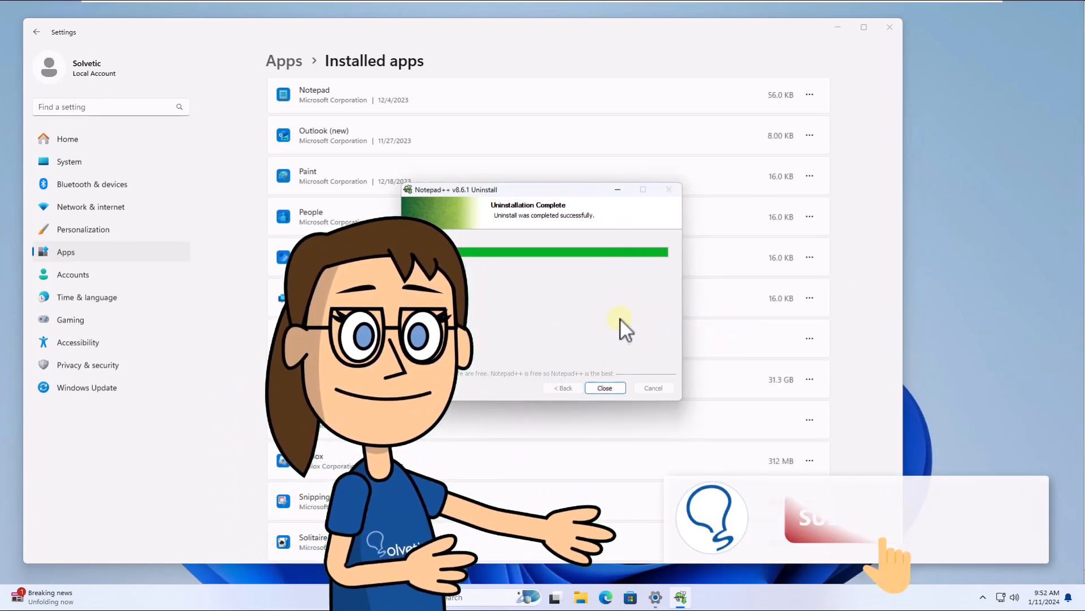
pyautogui.click(605, 387)
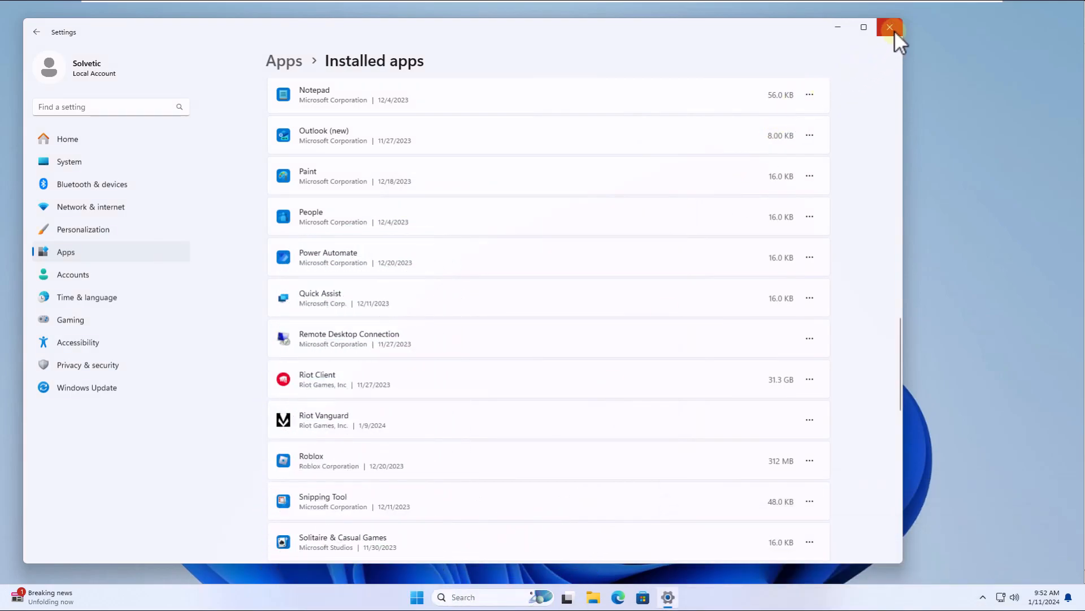
pyautogui.click(891, 28)
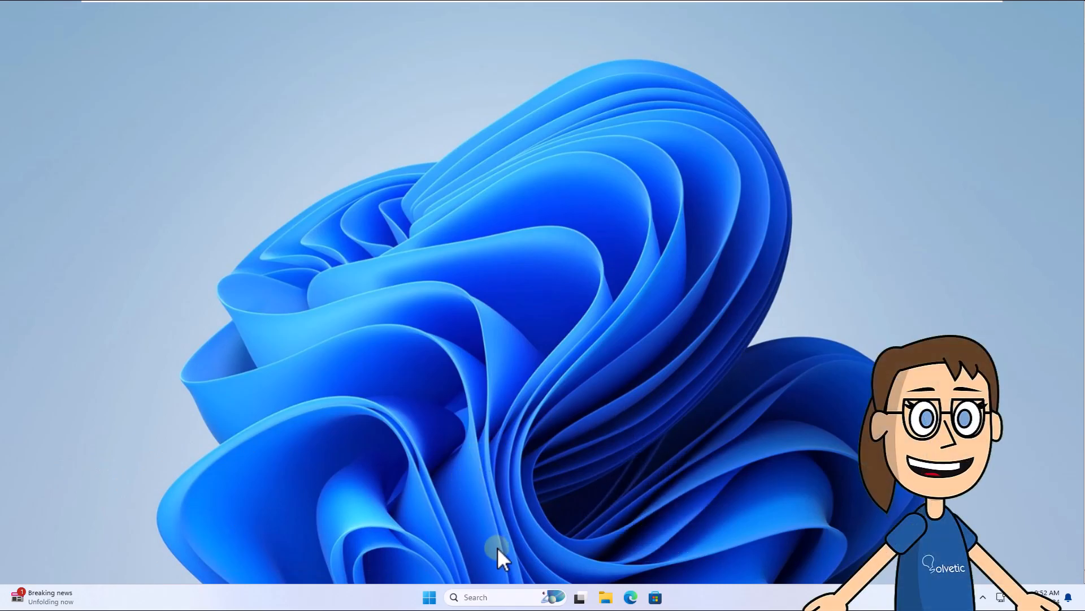
# Step: Start optimizing drive C: with Defragment and Optimize Drives, and close the tool
pyautogui.click(502, 597)
pyautogui.write('defrag')
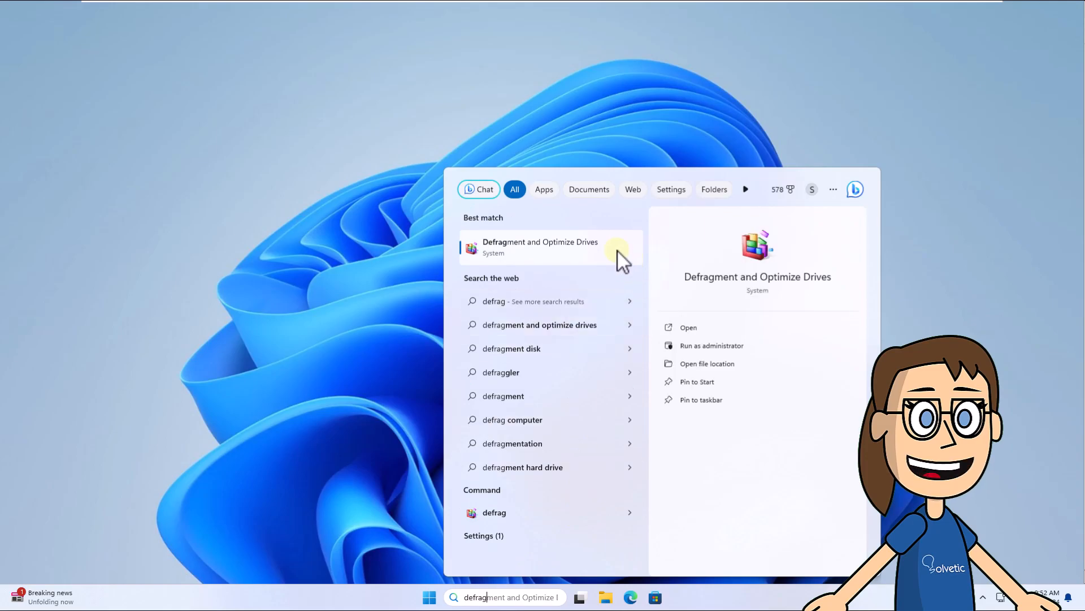
pyautogui.click(615, 252)
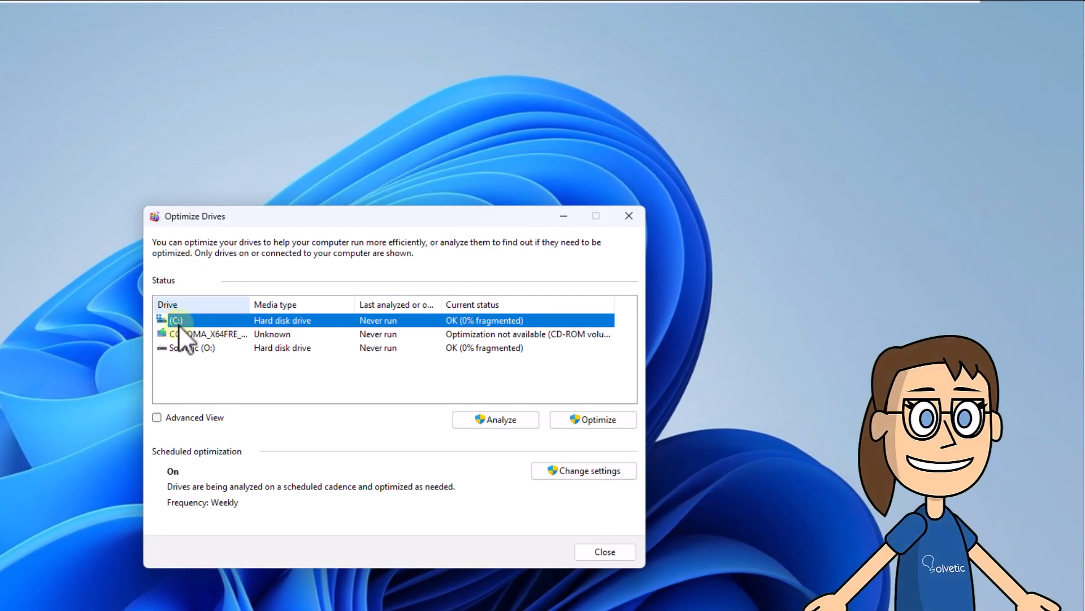
pyautogui.click(592, 419)
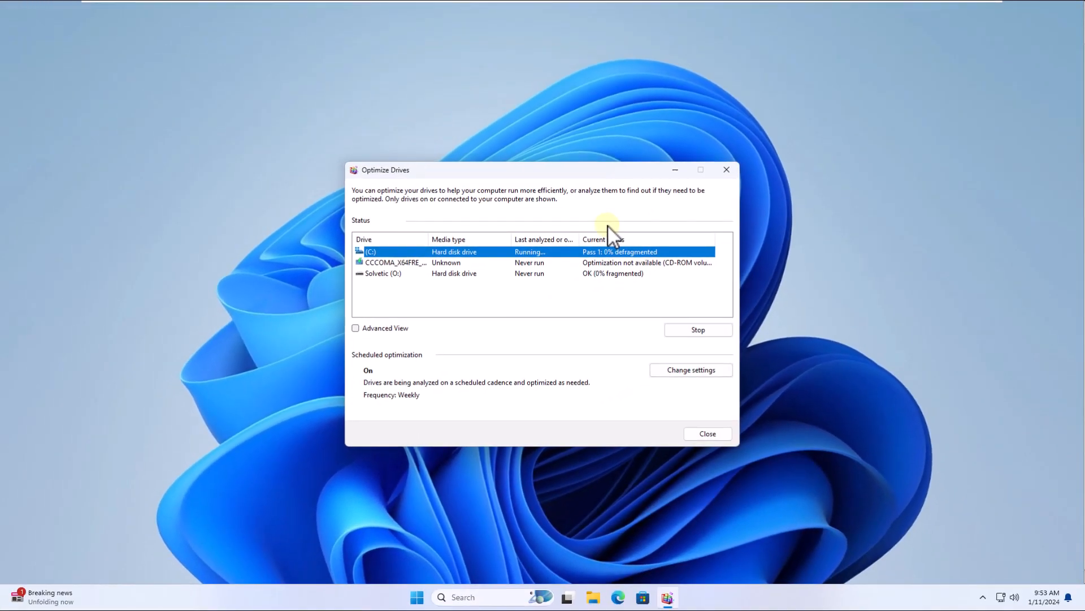
pyautogui.click(731, 170)
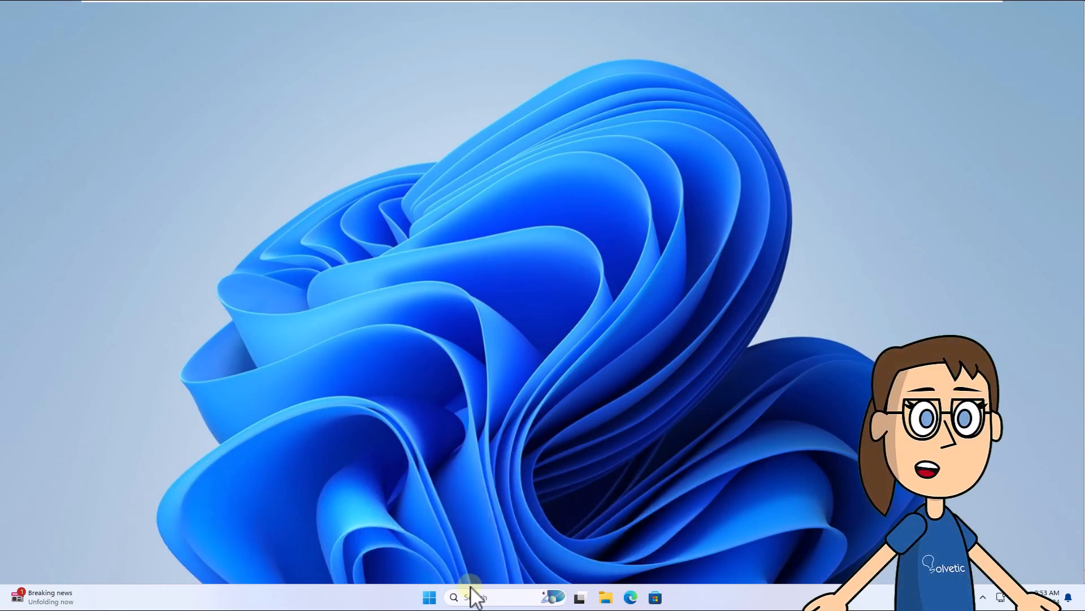
# Step: Open Disk Cleanup for drive C:
pyautogui.click(485, 598)
pyautogui.write('disk')
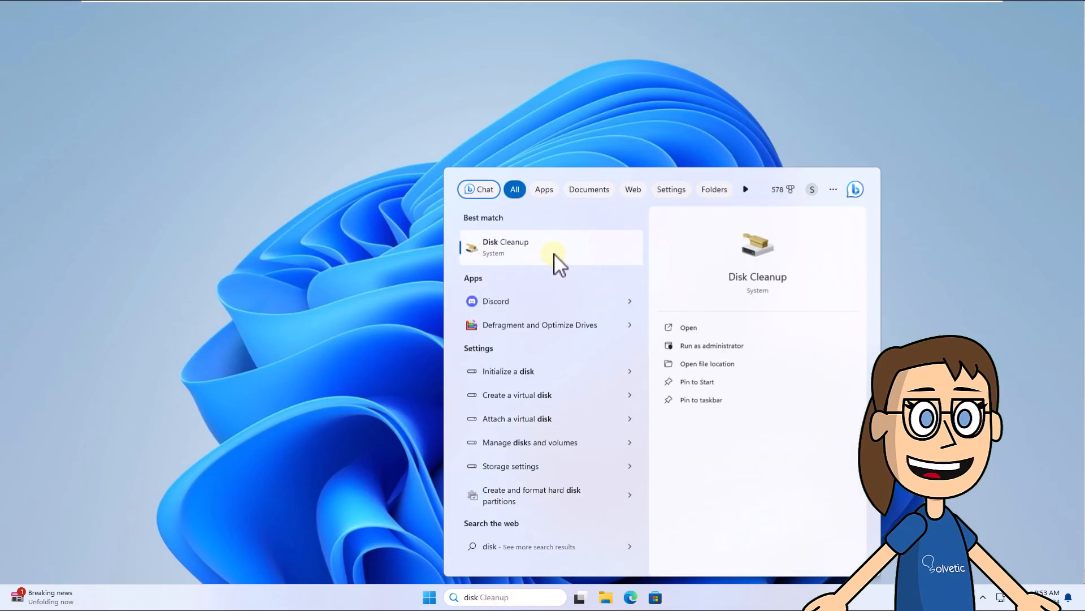
pyautogui.click(554, 256)
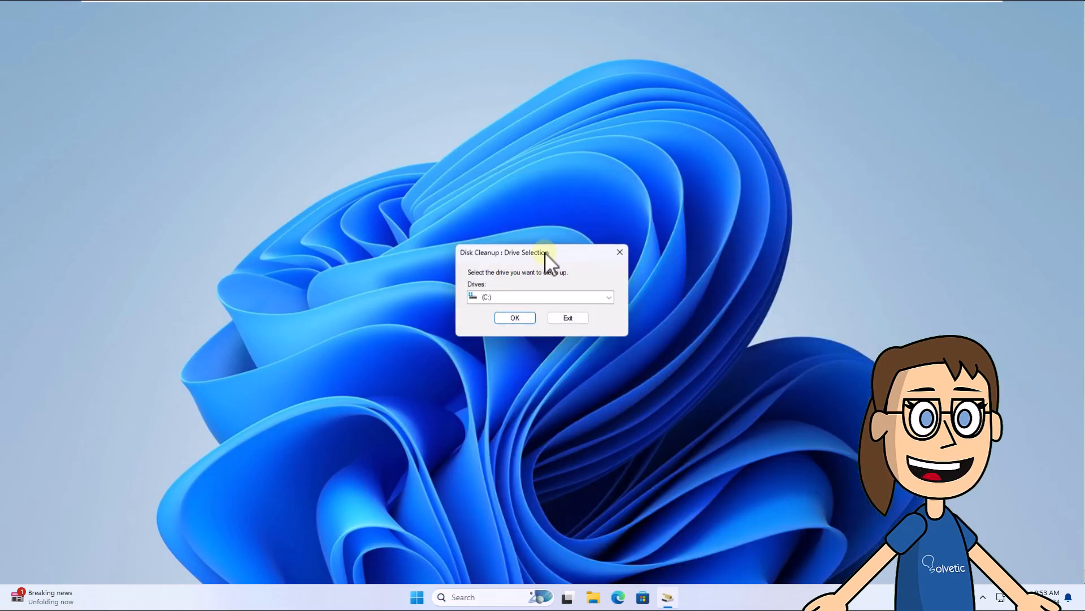
pyautogui.click(523, 318)
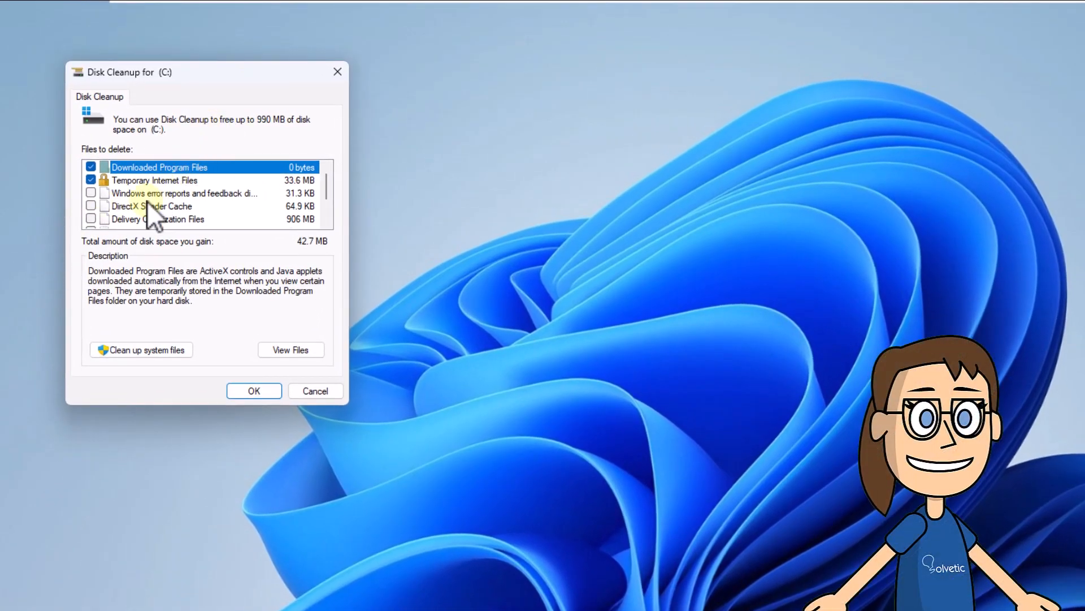
# Step: Add DirectX Shader Cache, Delivery Optimization Files and Temporary files to the drive C: cleanup selection, and permanently delete the selected files
pyautogui.click(91, 206)
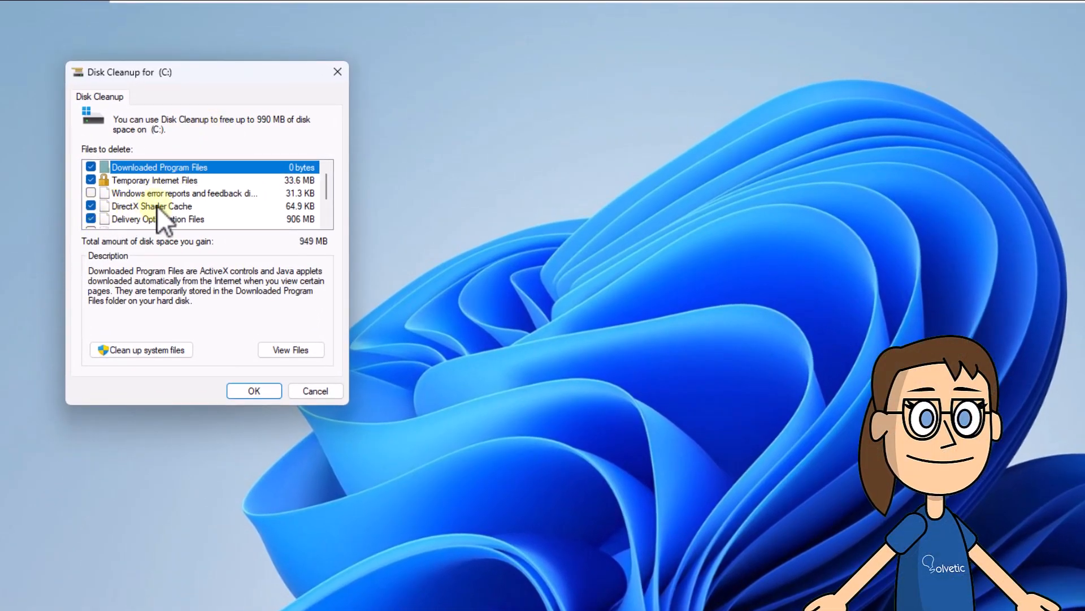
pyautogui.scroll(-1, 156, 206)
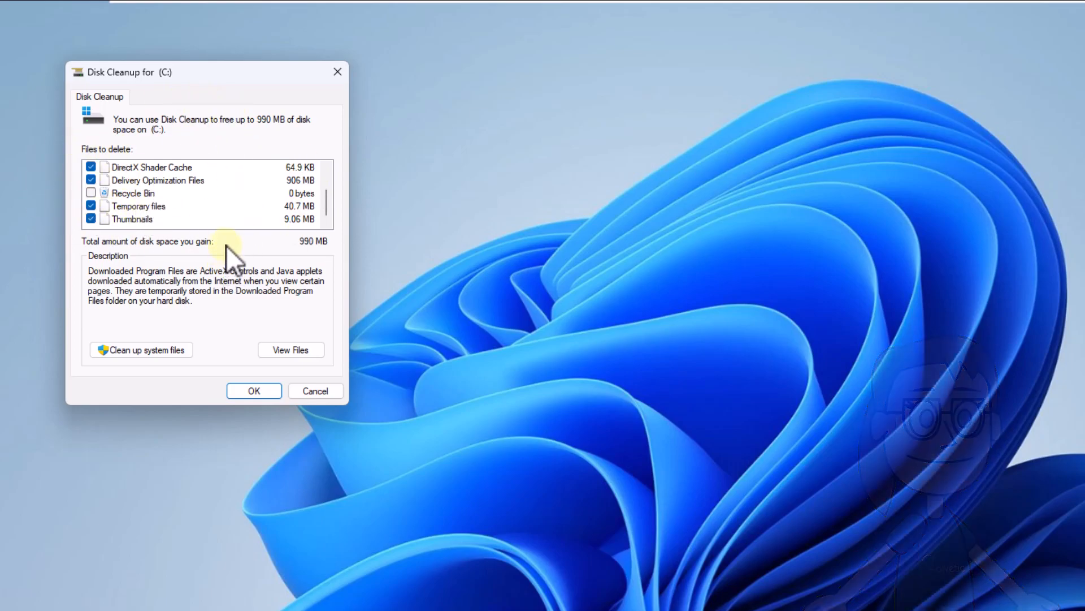
pyautogui.click(256, 390)
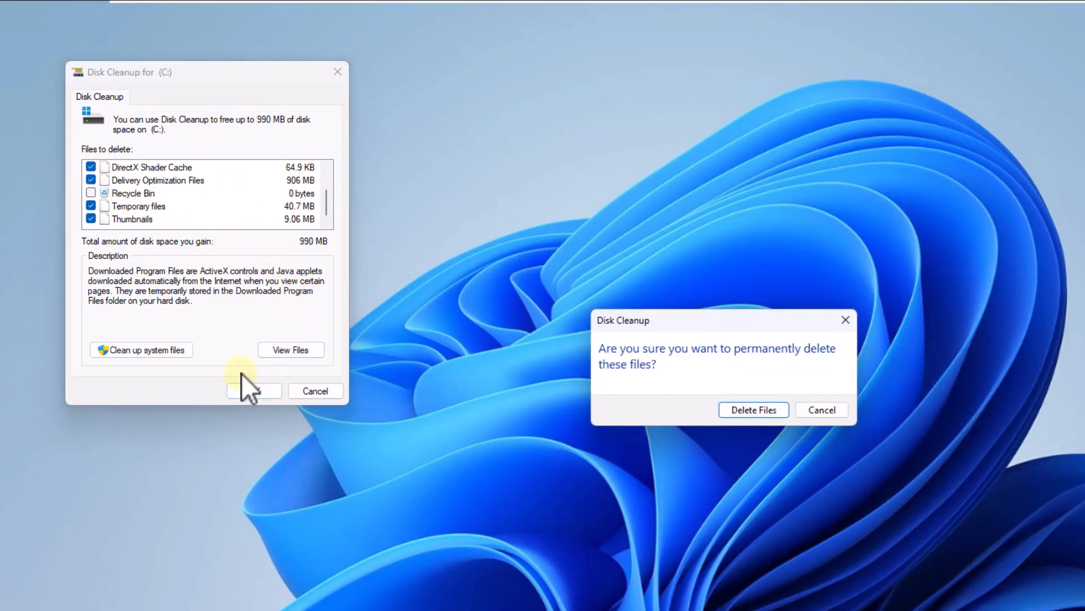
pyautogui.click(755, 410)
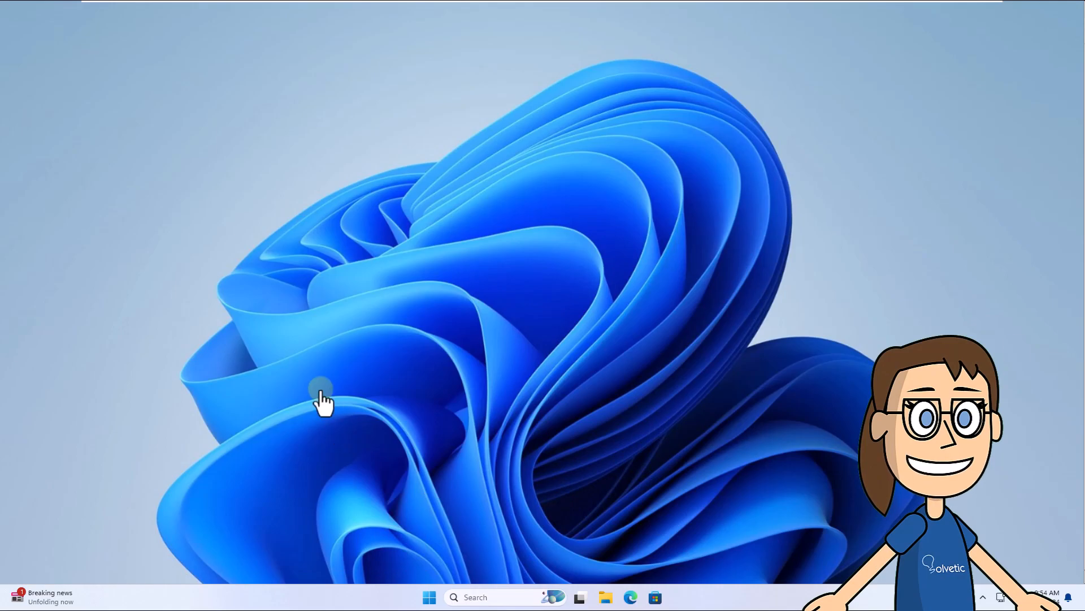
# Step: Open the Storage Sense configuration in the system's storage settings, leaving Storage Sense switched on
pyautogui.click(430, 597)
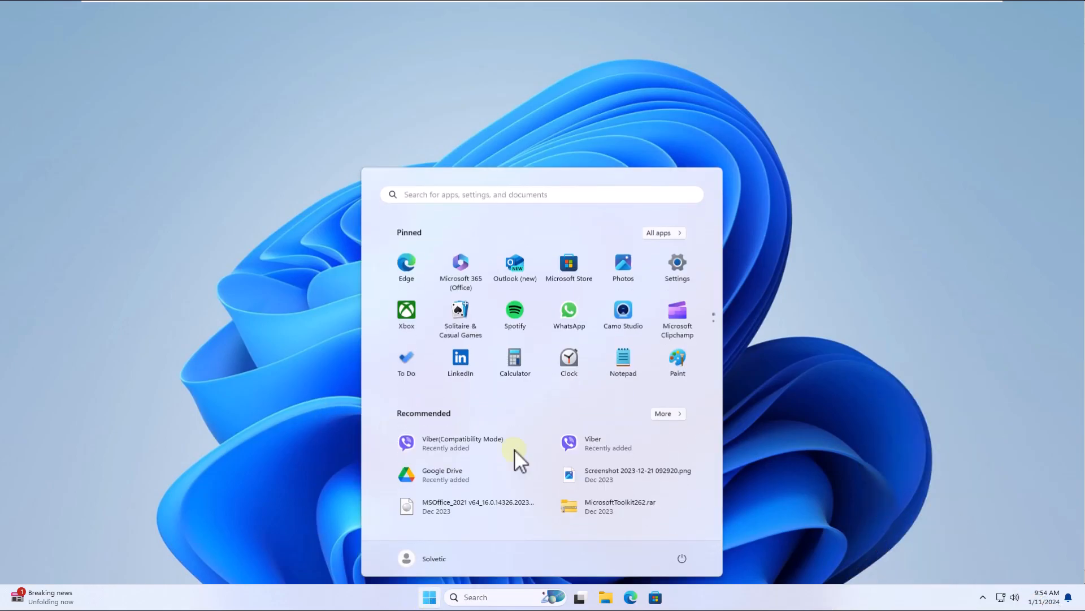
pyautogui.click(684, 270)
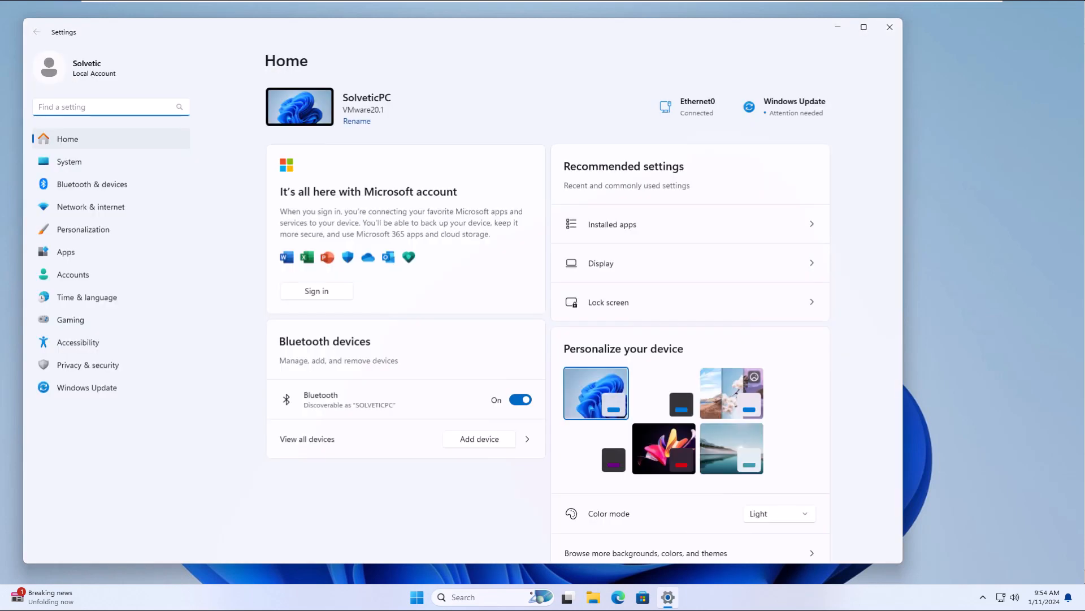
pyautogui.click(110, 160)
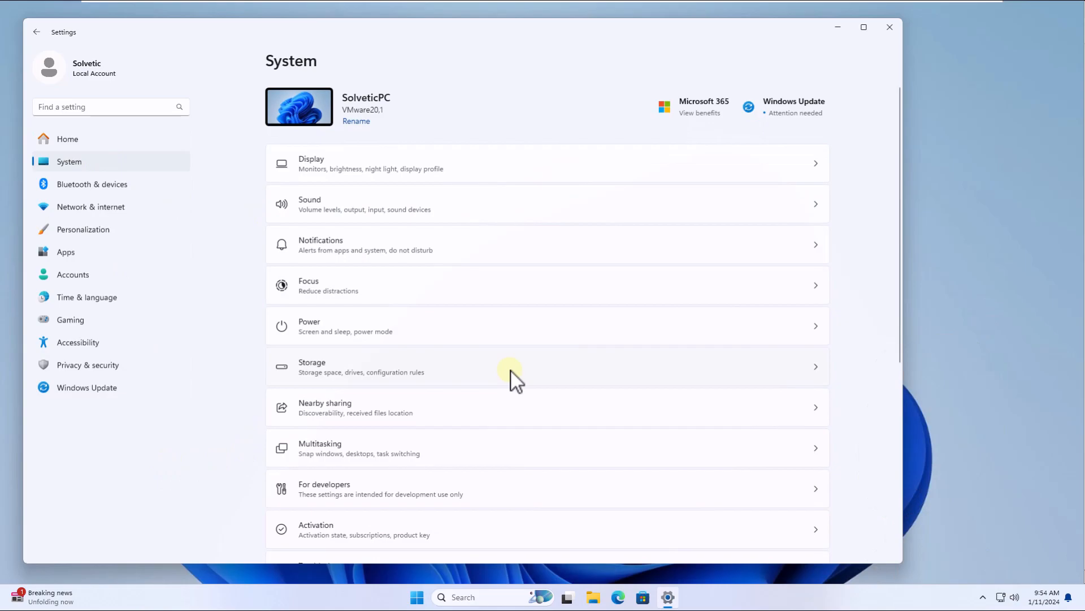
pyautogui.click(511, 372)
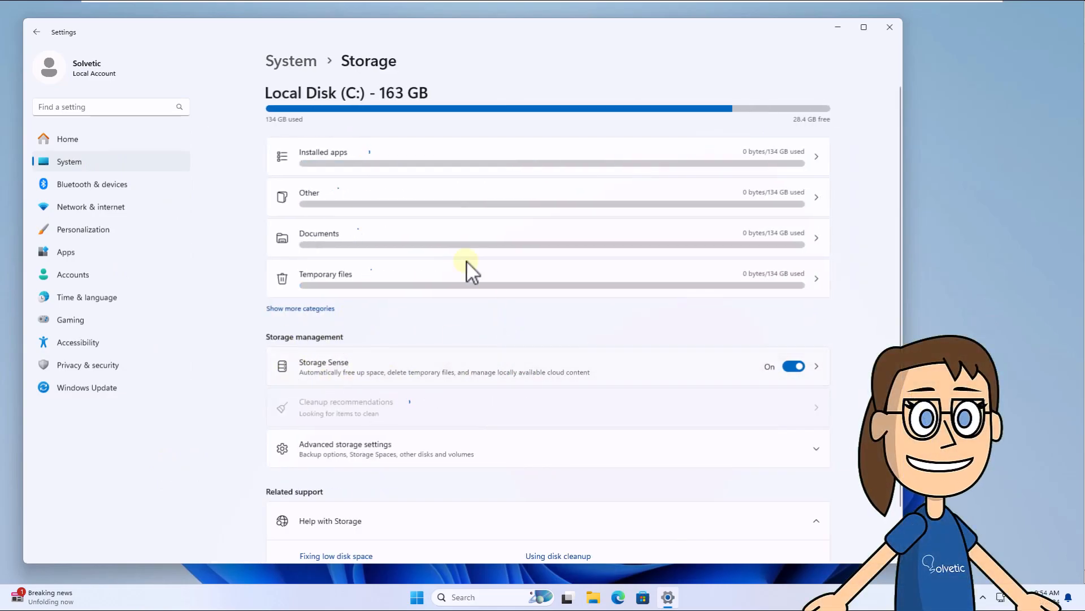
pyautogui.click(794, 366)
pyautogui.click(794, 365)
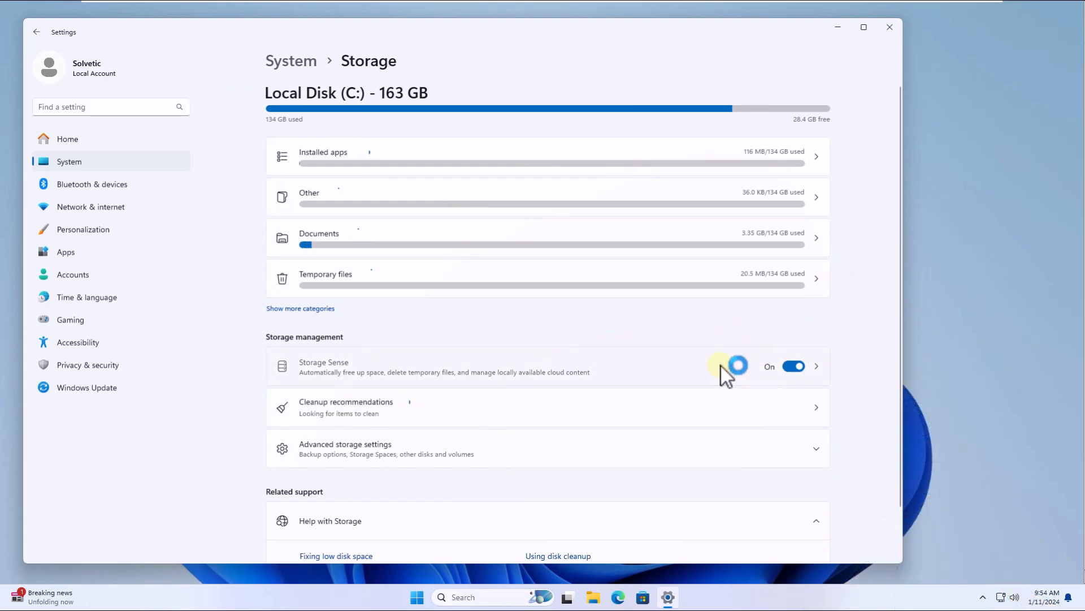
pyautogui.click(606, 371)
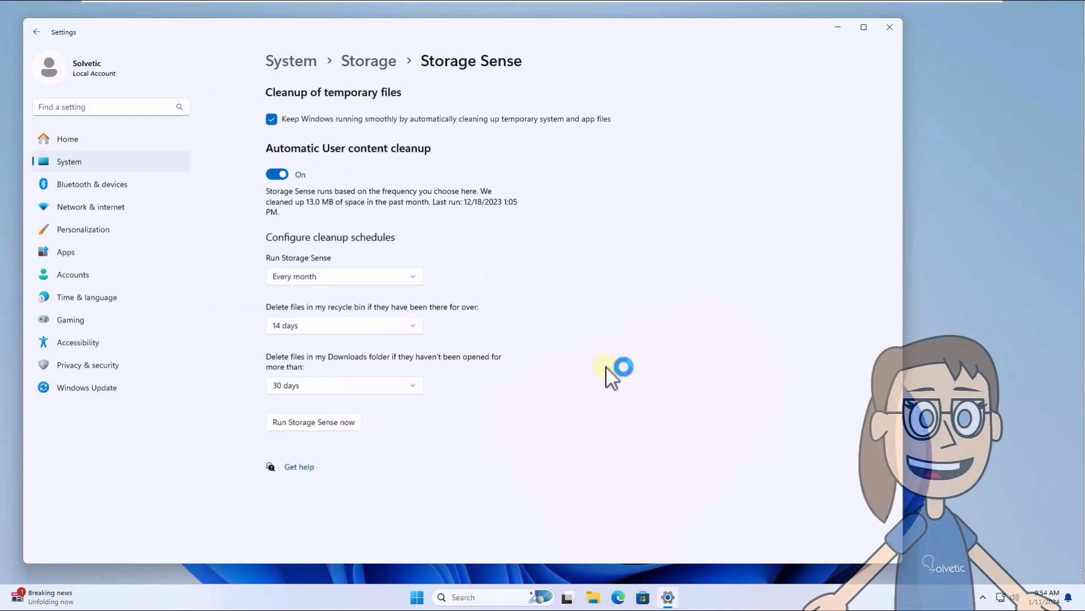
# Step: Schedule Storage Sense for every week, with recycle bin files deleted after 30 days (default) and unopened Downloads files after 14 days
pyautogui.click(414, 278)
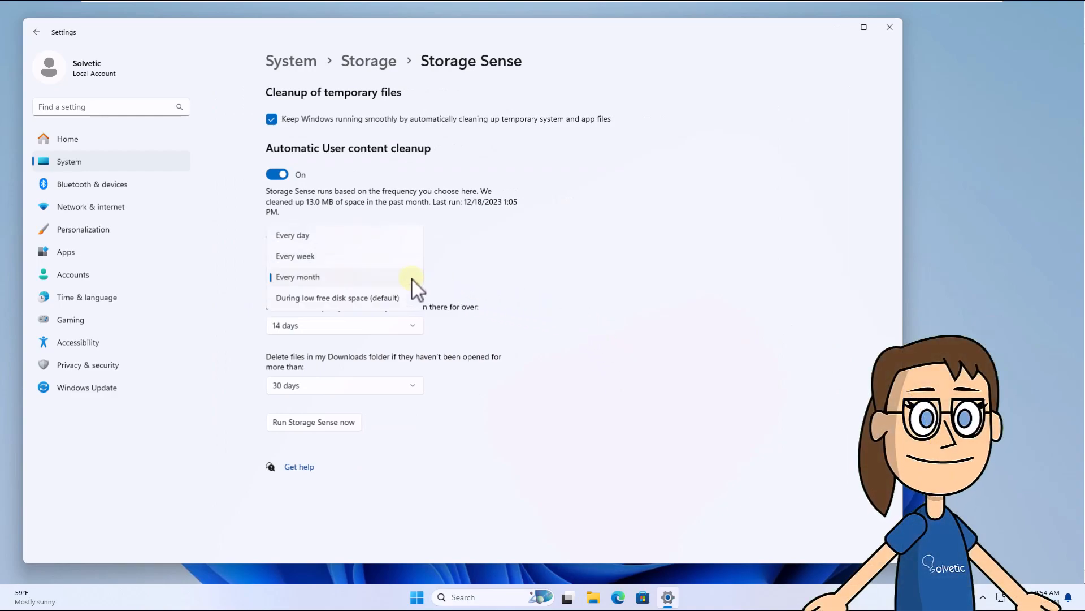
pyautogui.click(389, 252)
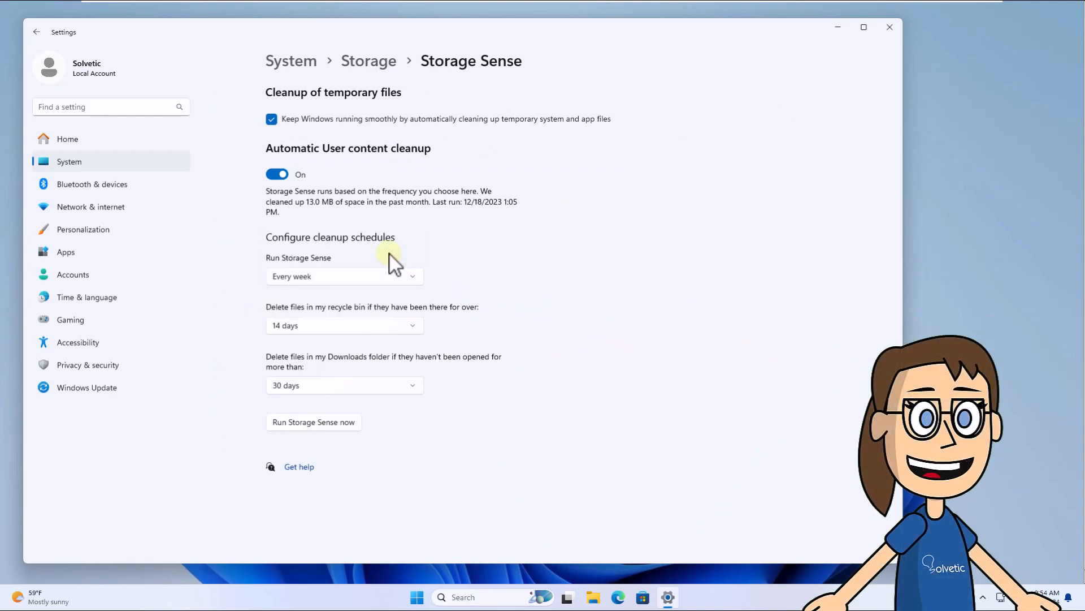
pyautogui.click(406, 327)
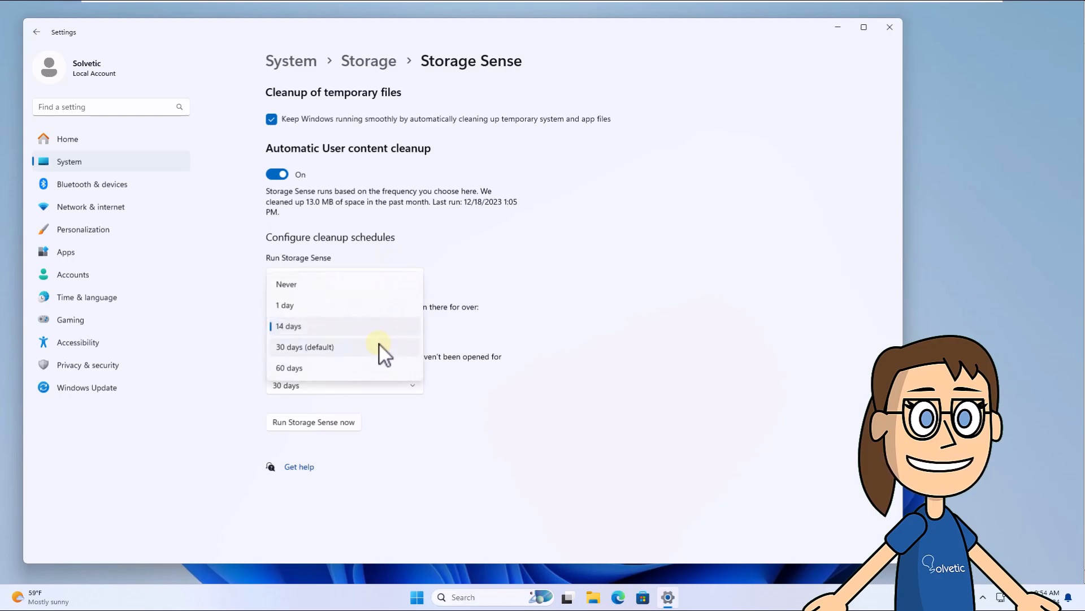
pyautogui.click(380, 345)
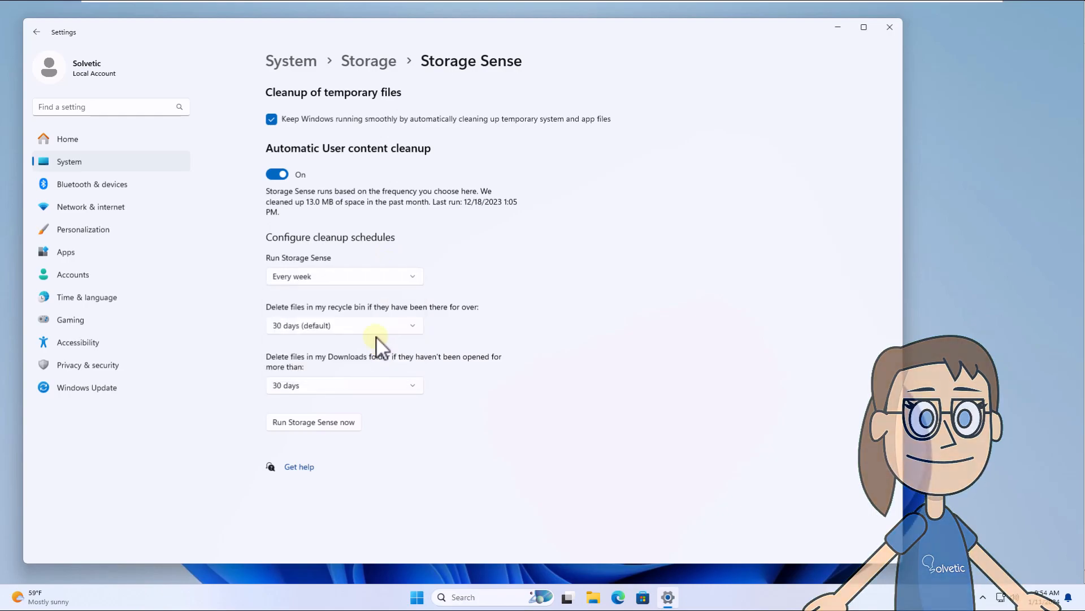
pyautogui.click(328, 389)
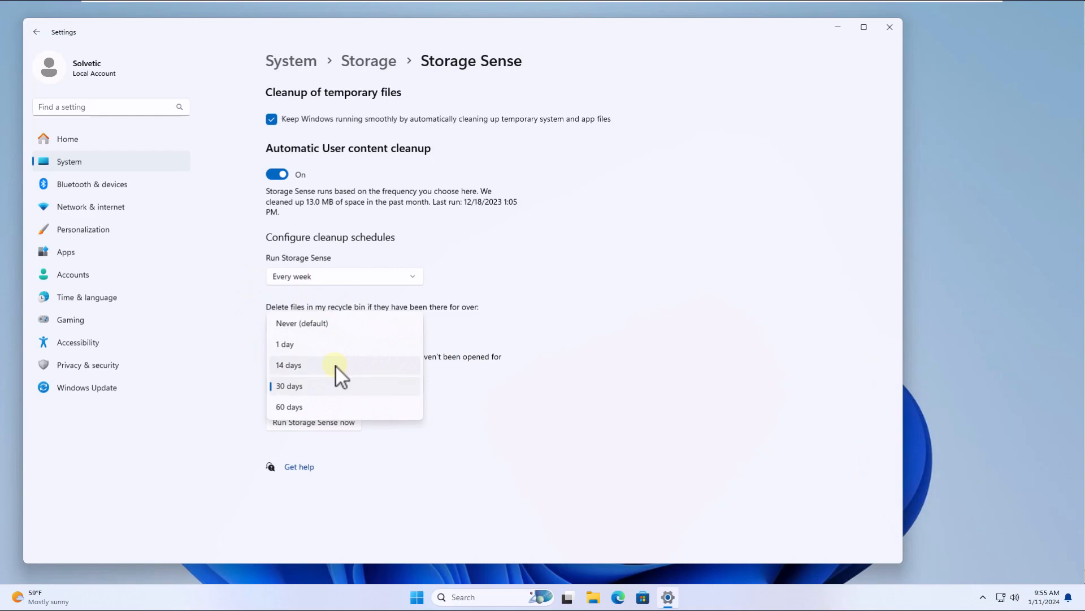
pyautogui.click(334, 365)
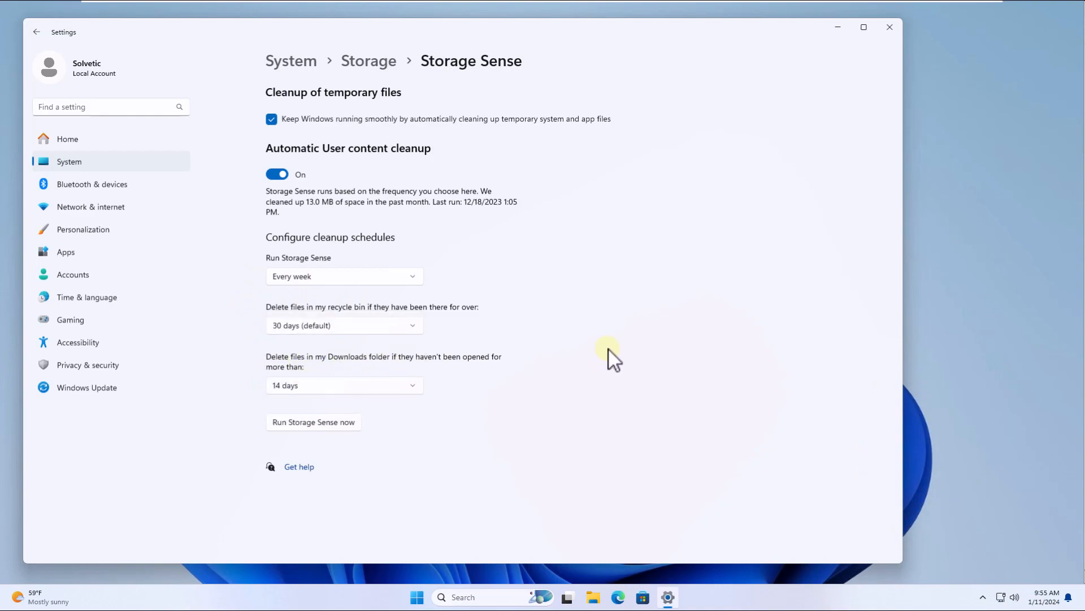
# Step: Run Storage Sense immediately and close Settings once the cleanup is done
pyautogui.click(325, 423)
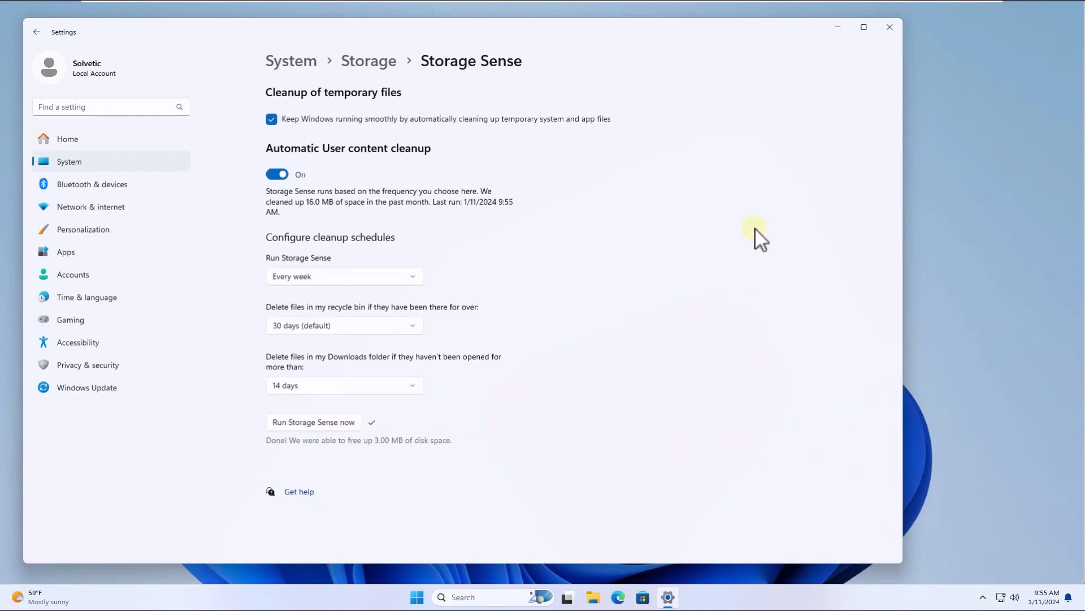
pyautogui.click(885, 26)
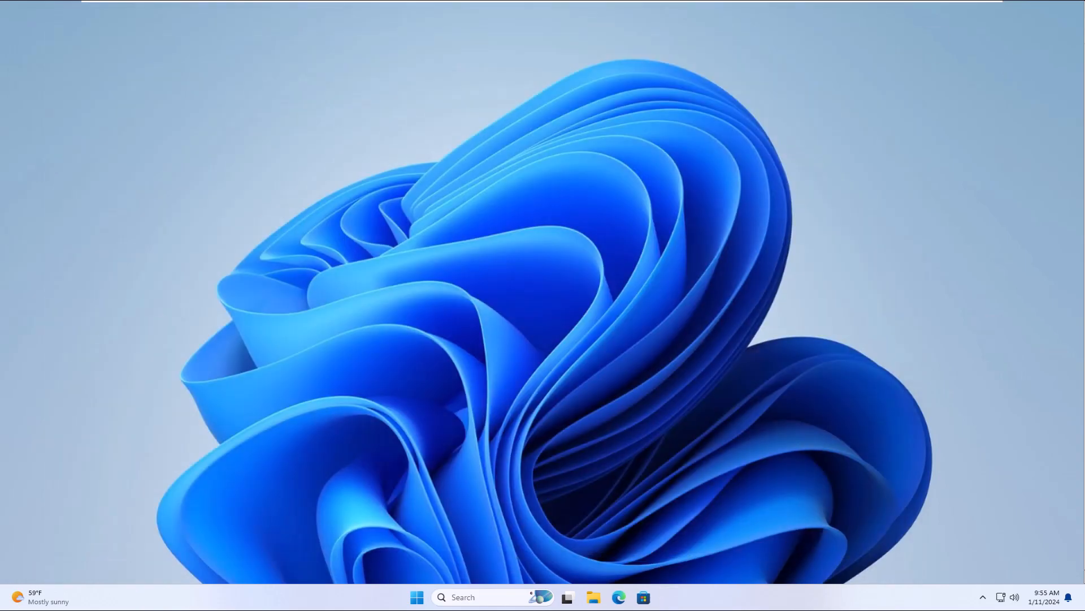